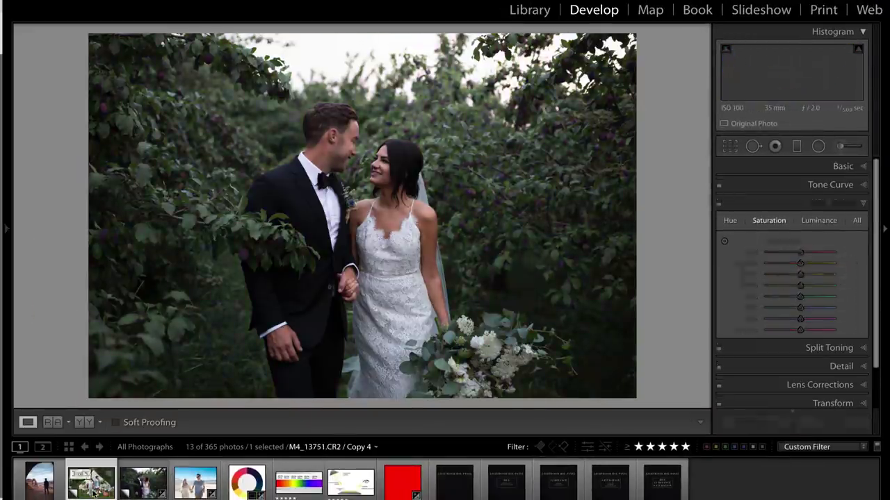
# Step through the tent couple and desert arch photos to the visible light spectrum diagram
pyautogui.press('Left')
pyautogui.click(818, 220)
pyautogui.press('Left')
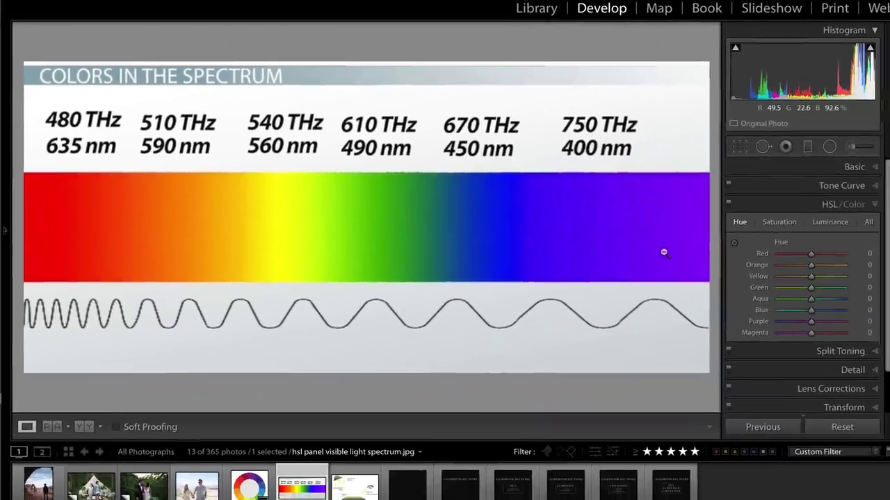
# Page through the Hue and Saturation explanation slides to the black square image
pyautogui.click(514, 478)
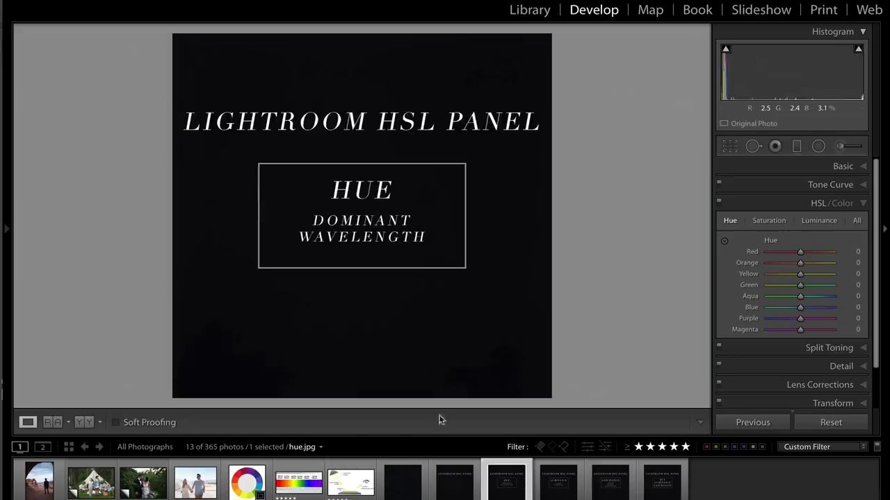
pyautogui.click(299, 482)
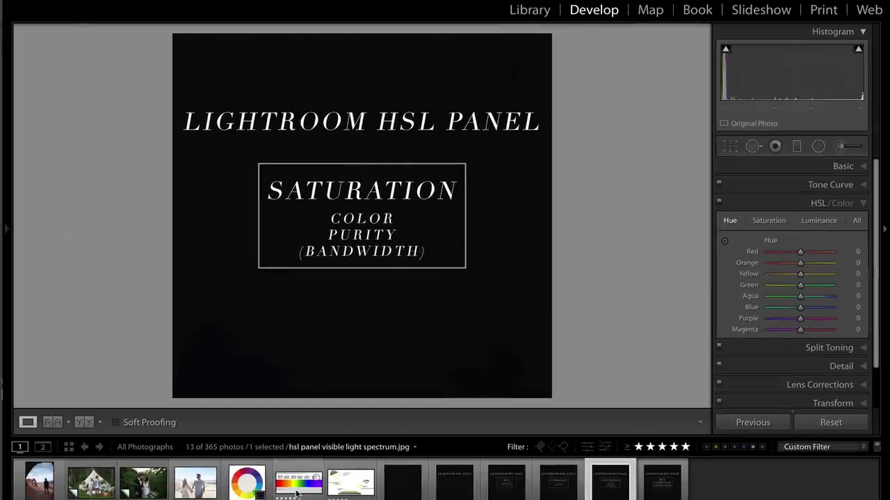
pyautogui.click(414, 489)
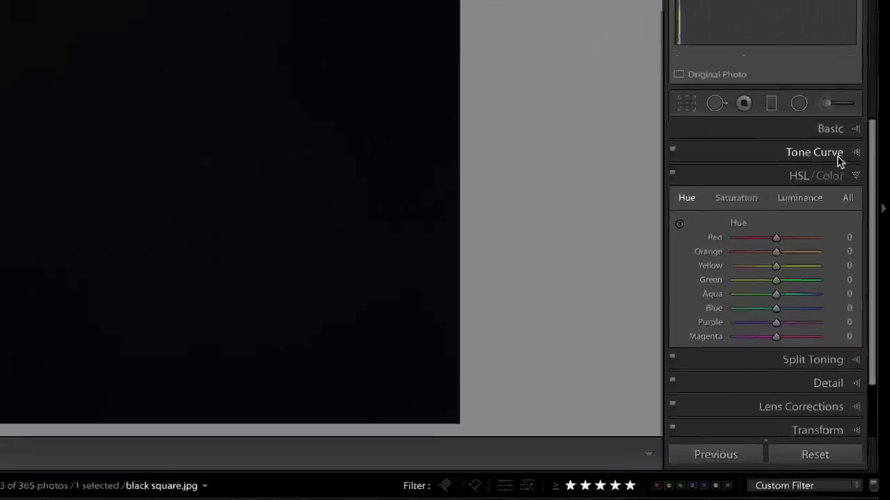
# Expand Tone Curve and raise the Red channel curve fully, turning the square red
pyautogui.click(852, 190)
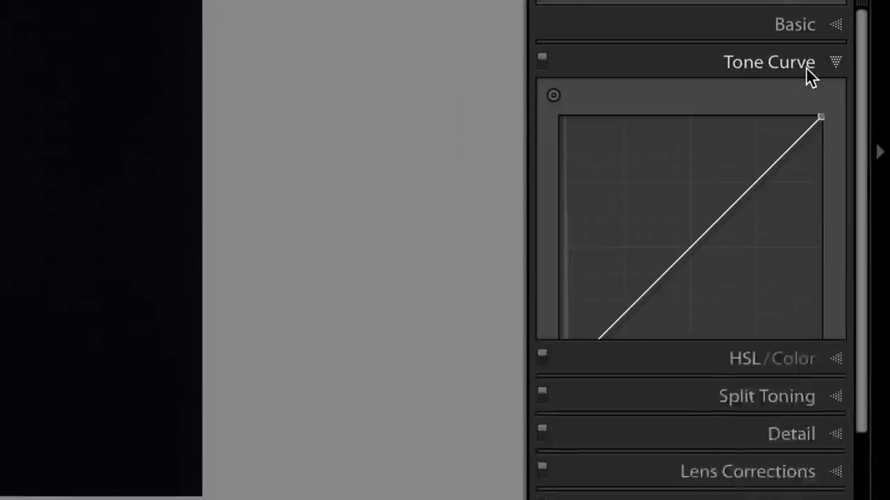
pyautogui.click(737, 409)
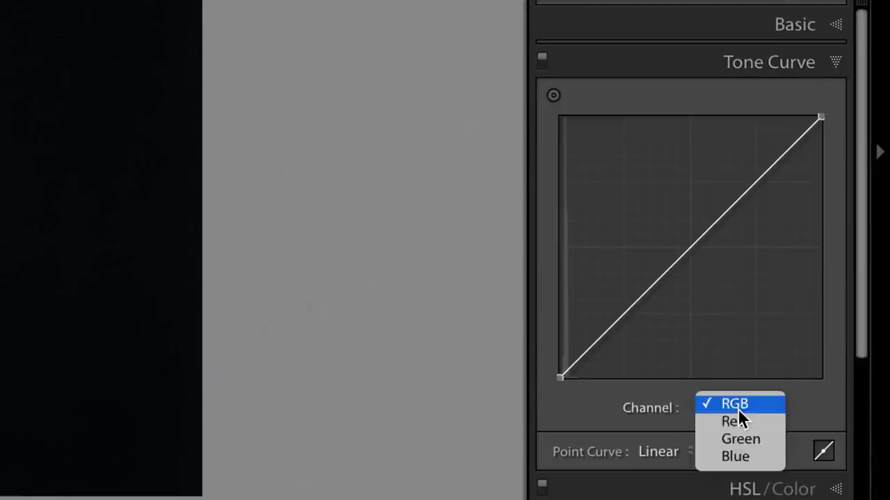
pyautogui.click(739, 418)
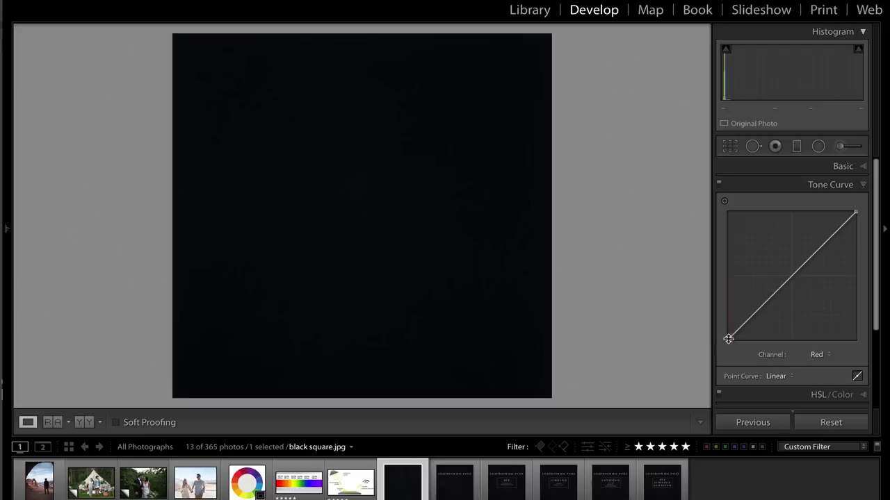
pyautogui.moveTo(727, 338); pyautogui.dragTo(725, 210)
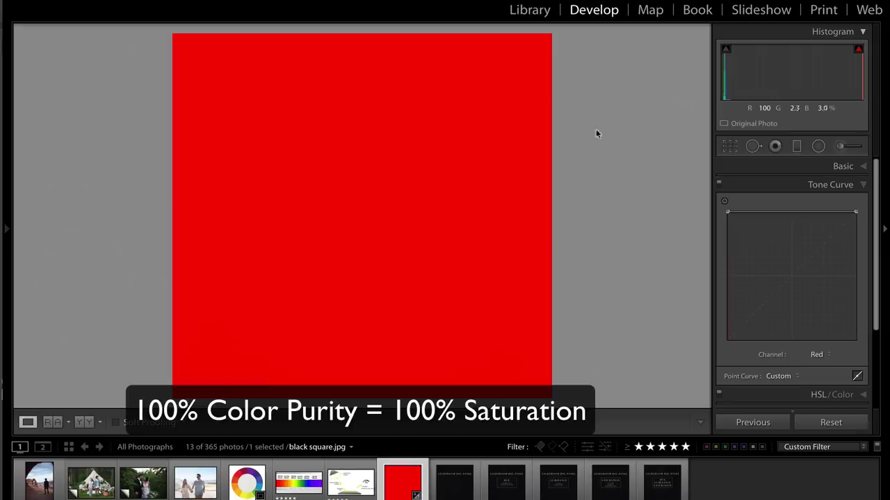
# Raise the Green and Blue channel curves fully so the square turns yellow, then white
pyautogui.click(818, 356)
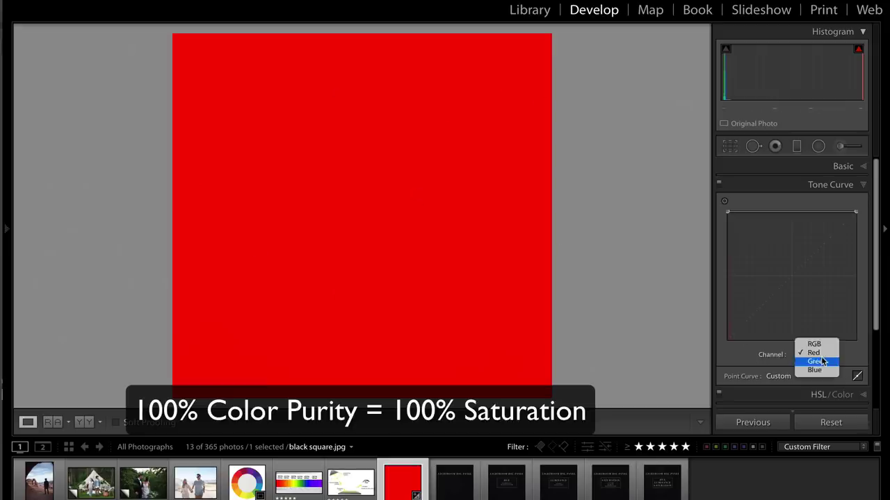
pyautogui.click(823, 362)
pyautogui.moveTo(727, 339)
pyautogui.mouseDown()
pyautogui.moveTo(705, 227)
pyautogui.moveTo(723, 201)
pyautogui.mouseUp()
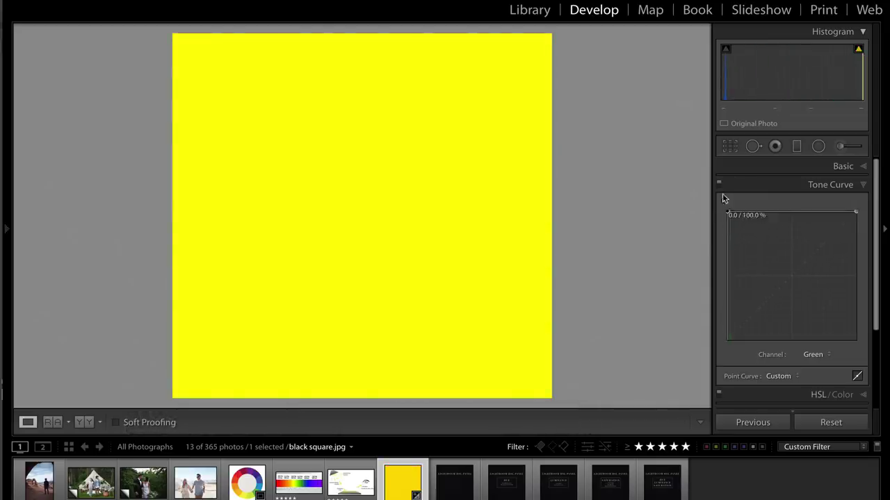
pyautogui.click(815, 355)
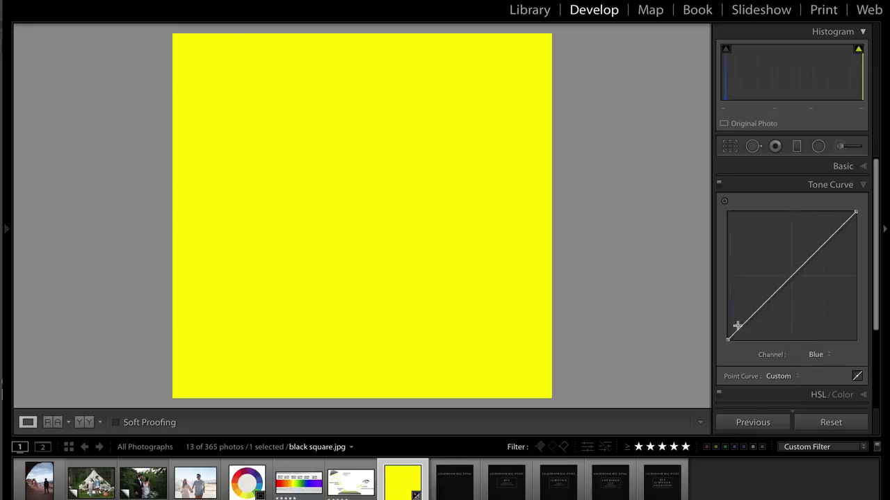
pyautogui.moveTo(730, 339); pyautogui.dragTo(727, 213)
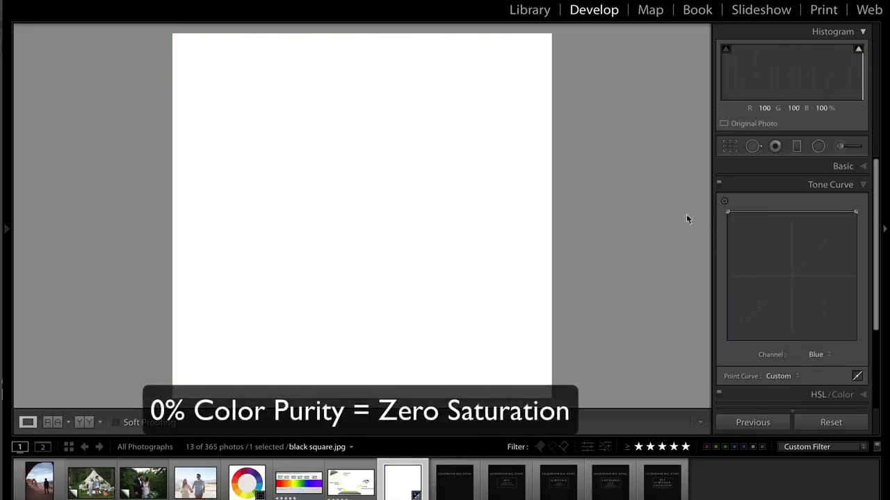
pyautogui.click(818, 355)
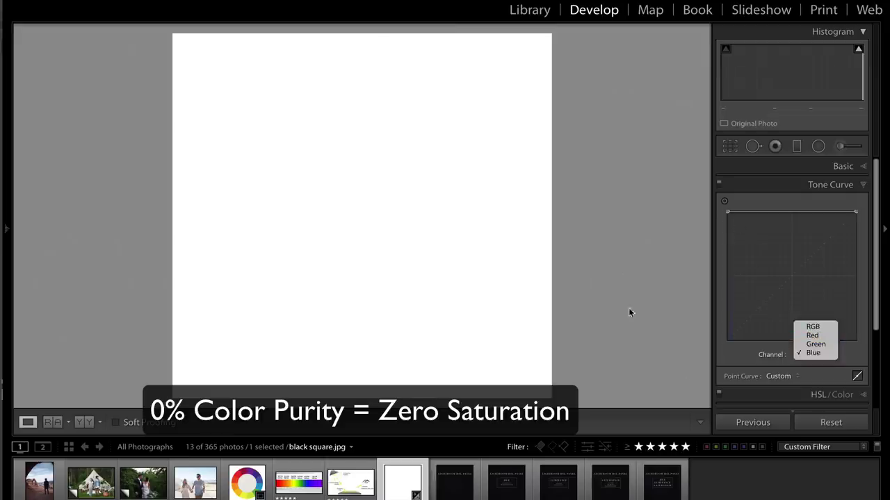
# Drop the Green and Blue curves back to the bottom, leaving the square pure red
pyautogui.click(364, 328)
pyautogui.click(818, 355)
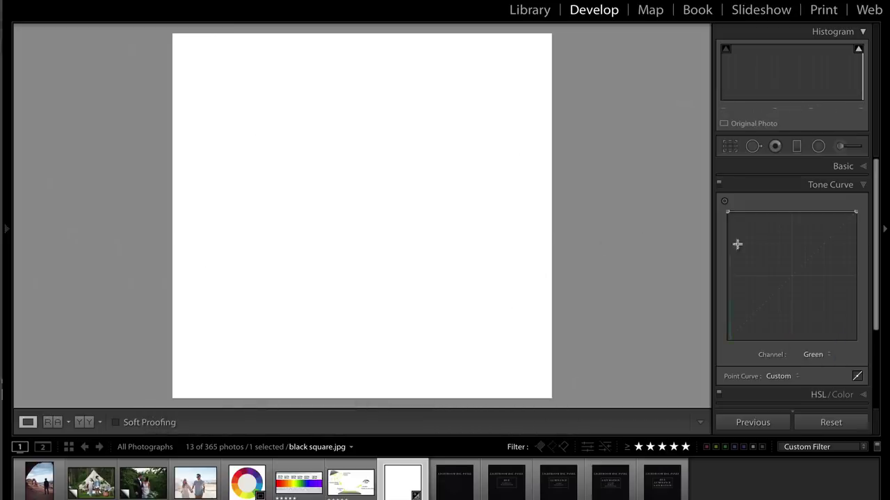
pyautogui.moveTo(727, 212); pyautogui.dragTo(727, 340)
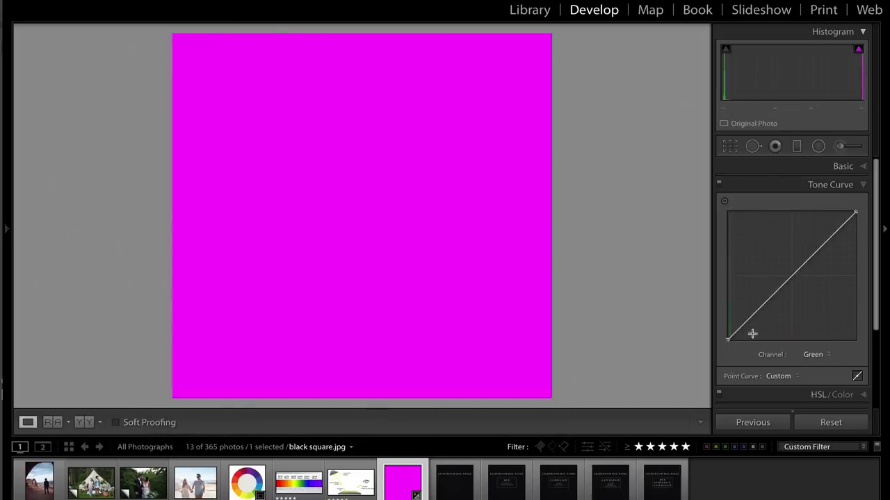
pyautogui.click(812, 354)
pyautogui.moveTo(728, 212); pyautogui.dragTo(727, 345)
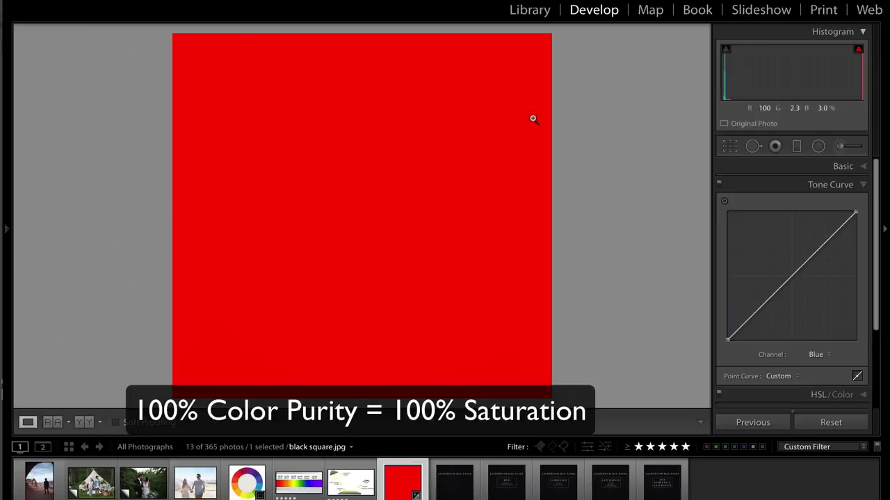
# Return the curve to the Red channel, collapse Tone Curve and expand HSL/Color
pyautogui.click(822, 356)
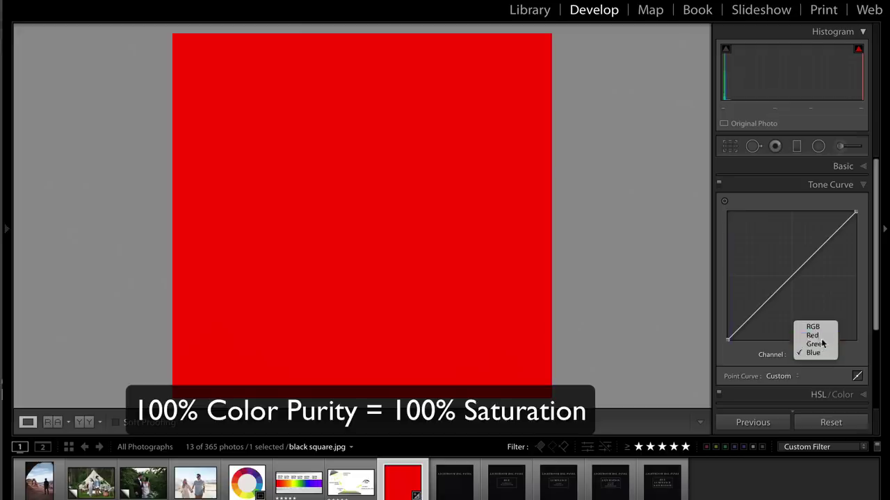
pyautogui.click(812, 335)
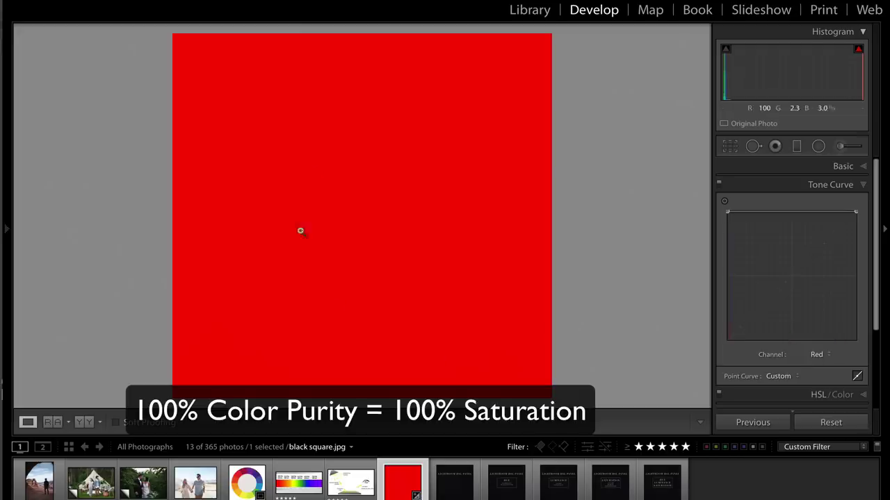
pyautogui.click(864, 189)
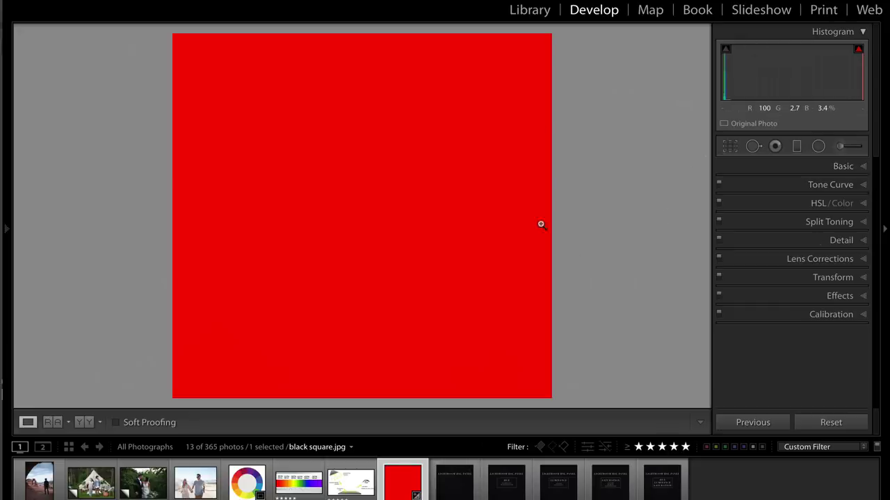
pyautogui.hotkey('ctrl', '3')
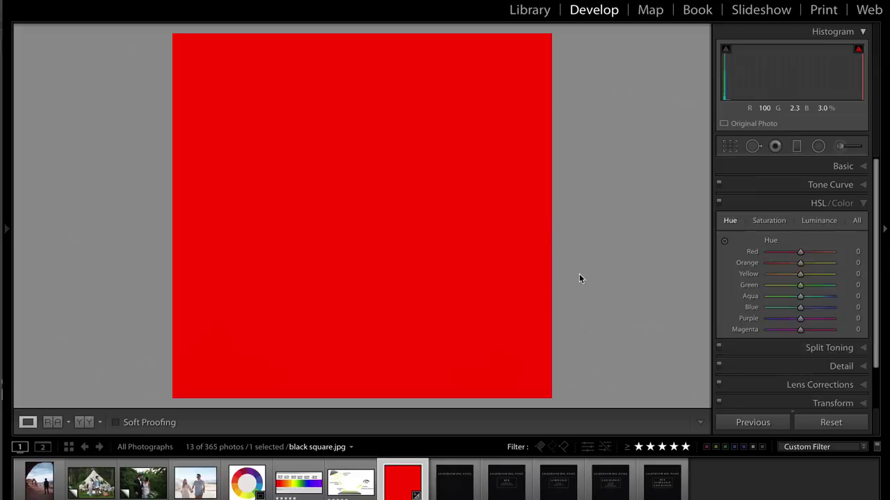
# Open the Luminance explanation slide from the filmstrip
pyautogui.click(557, 490)
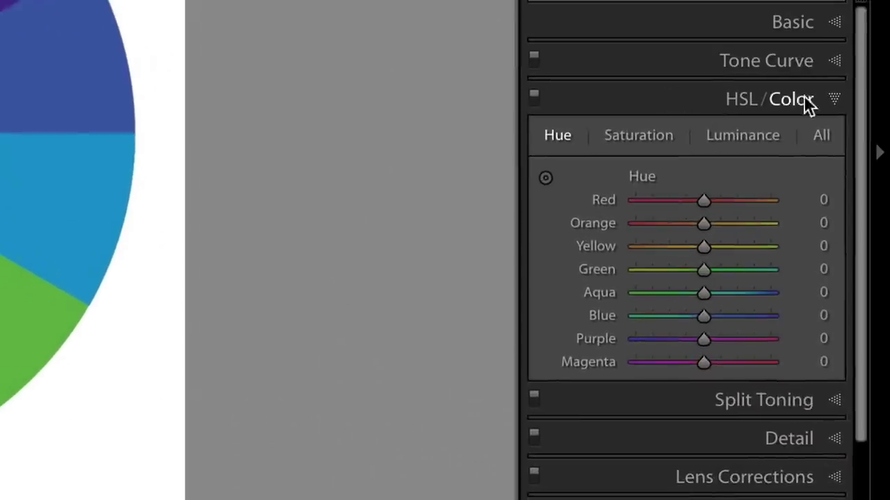
# Cycle the HSL panel through Saturation, Luminance and Hue views, collapsing and re-expanding it
pyautogui.click(834, 99)
pyautogui.click(629, 140)
pyautogui.click(767, 147)
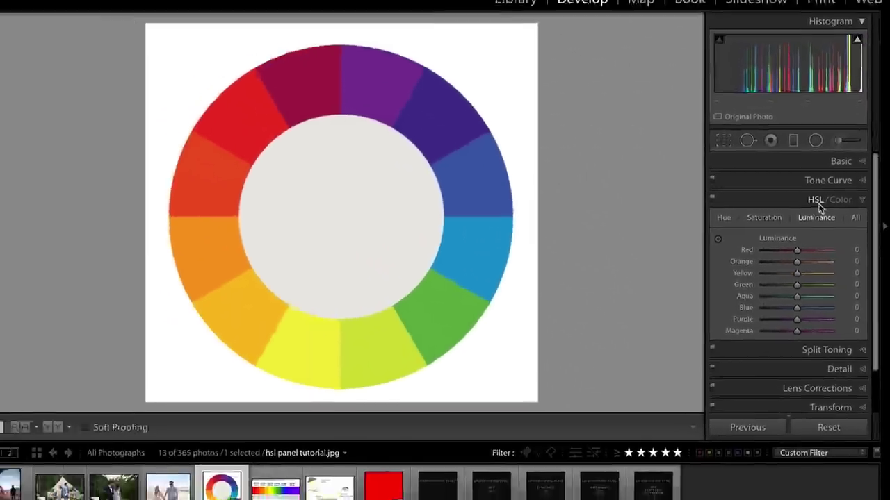
pyautogui.click(864, 204)
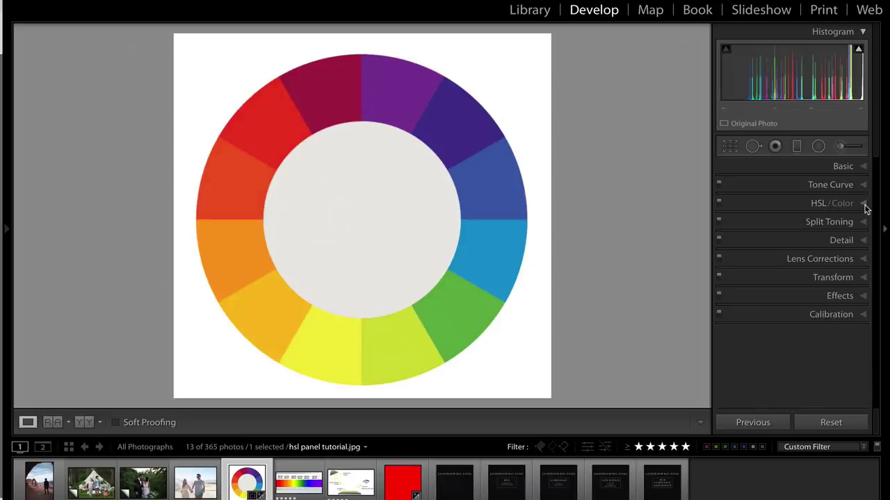
pyautogui.click(864, 203)
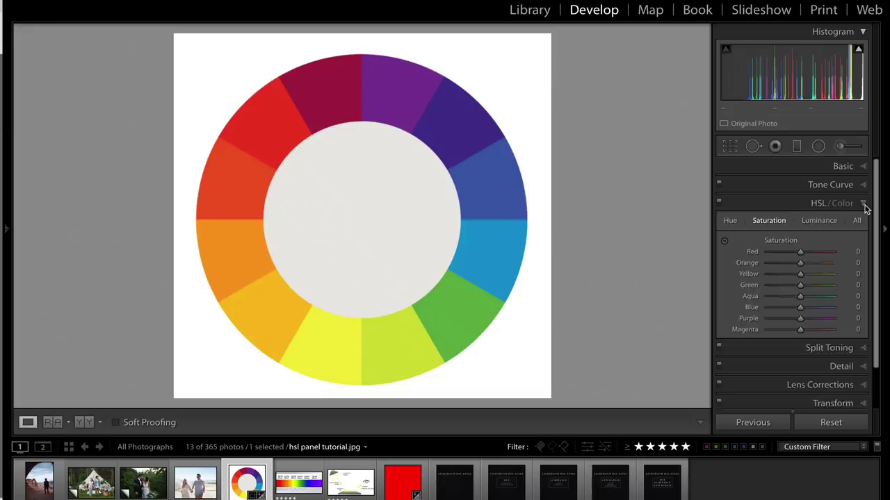
pyautogui.click(865, 207)
pyautogui.click(865, 206)
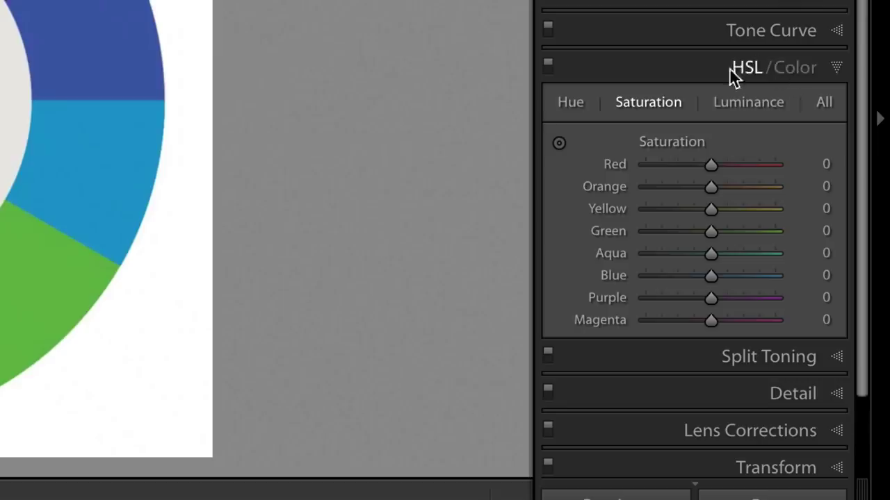
pyautogui.click(572, 106)
# Switch to one-colour-at-a-time mode and step through the swatches from Orange to Magenta
pyautogui.click(647, 105)
pyautogui.click(753, 105)
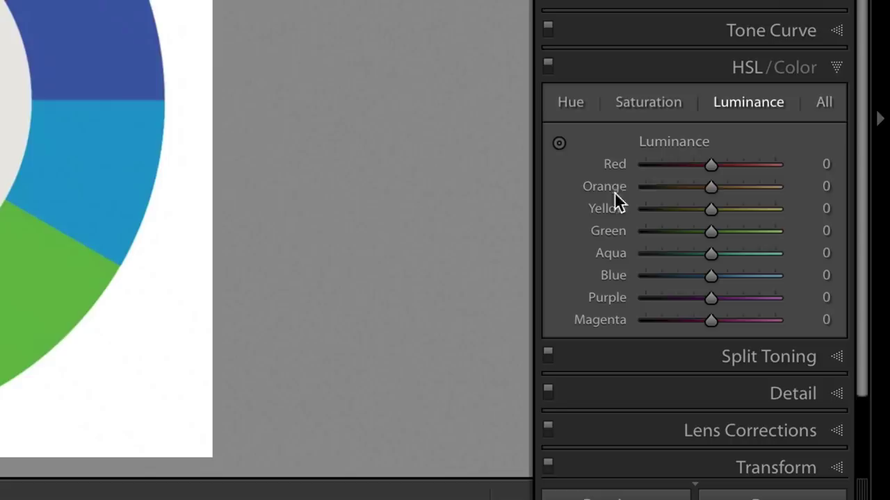
pyautogui.click(794, 71)
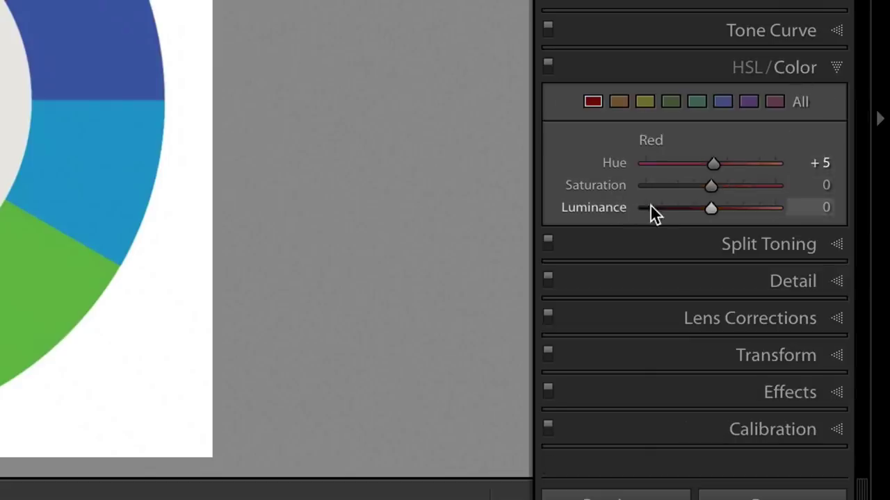
pyautogui.click(620, 103)
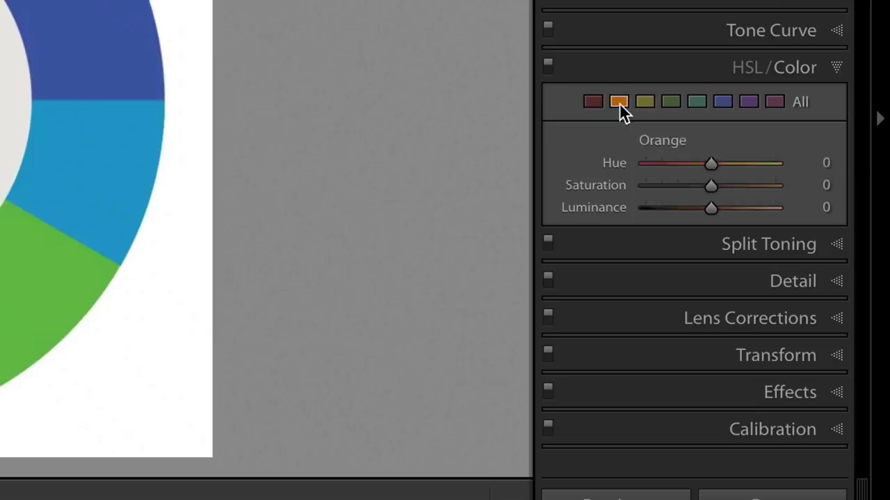
pyautogui.click(669, 103)
pyautogui.click(696, 103)
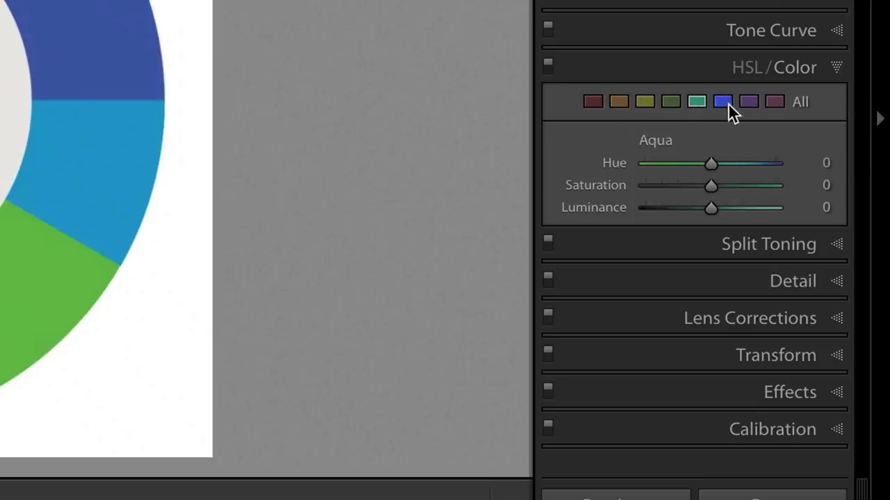
pyautogui.click(726, 103)
pyautogui.click(775, 103)
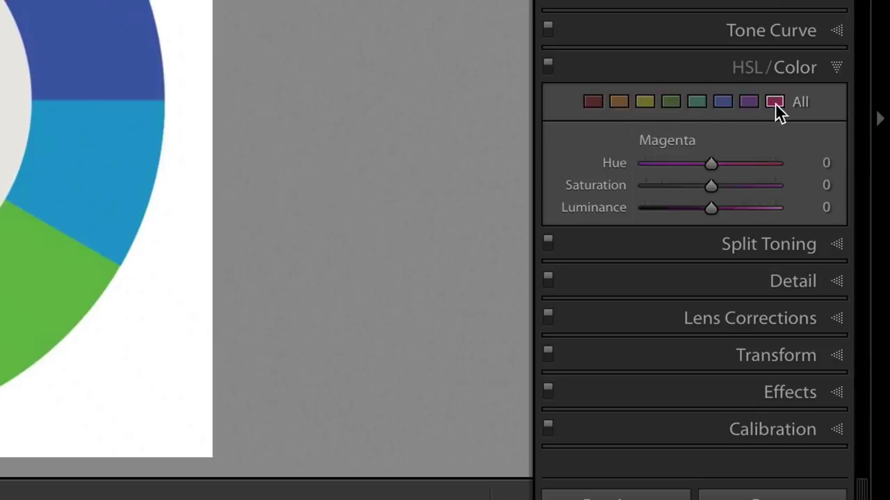
# Switch to grouped HSL sliders and scroll through the All view
pyautogui.click(749, 67)
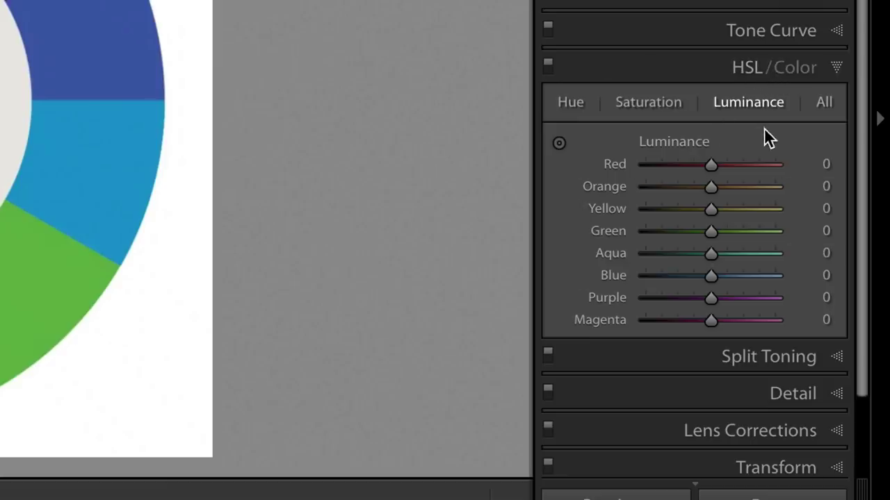
pyautogui.click(824, 104)
pyautogui.scroll(-5, 734, 304)
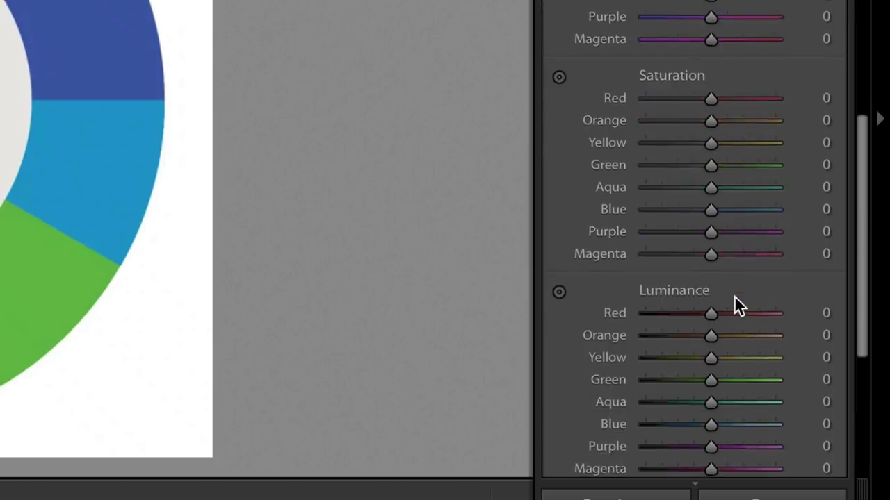
pyautogui.scroll(-3, 735, 299)
pyautogui.scroll(5, 735, 302)
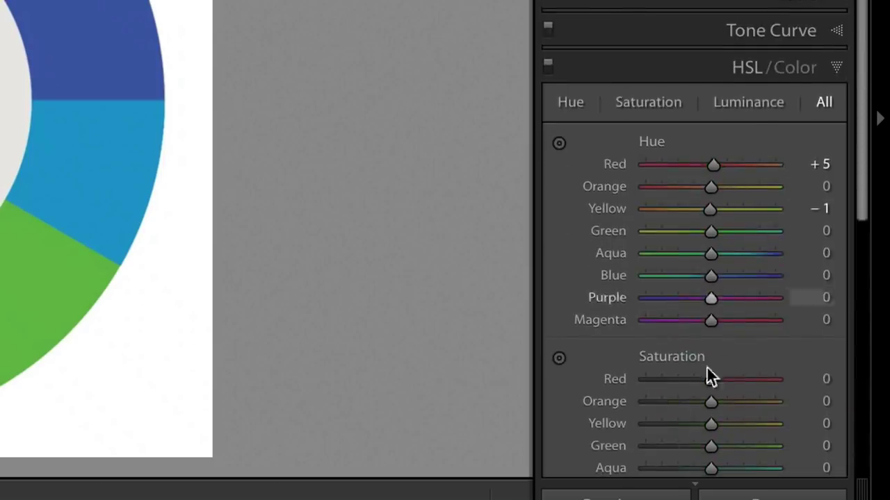
pyautogui.scroll(-4, 803, 267)
pyautogui.scroll(-2, 803, 268)
pyautogui.scroll(6, 803, 268)
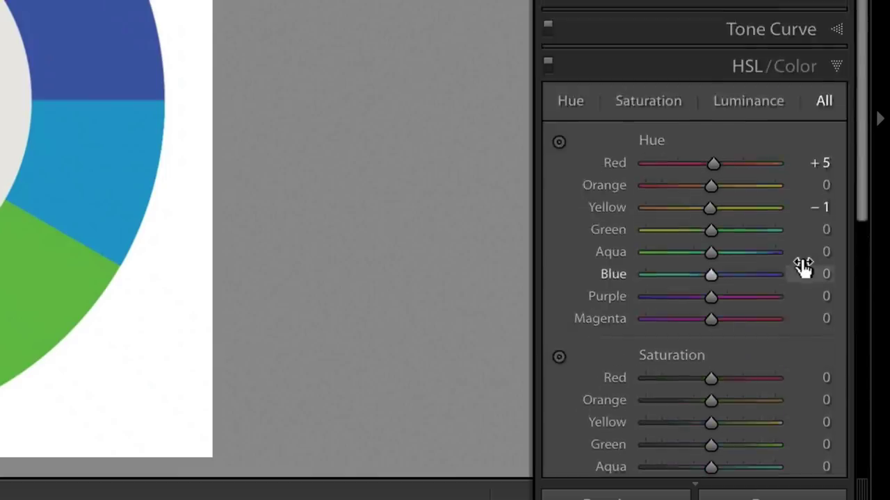
pyautogui.scroll(-2, 803, 268)
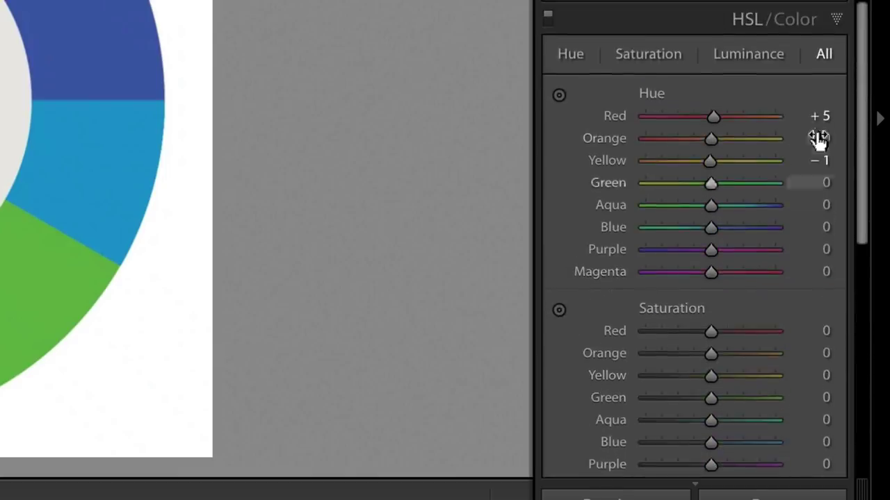
# Compare the Hue, Saturation and Luminance slider tabs, ending on Hue
pyautogui.click(570, 54)
pyautogui.click(650, 55)
pyautogui.click(741, 56)
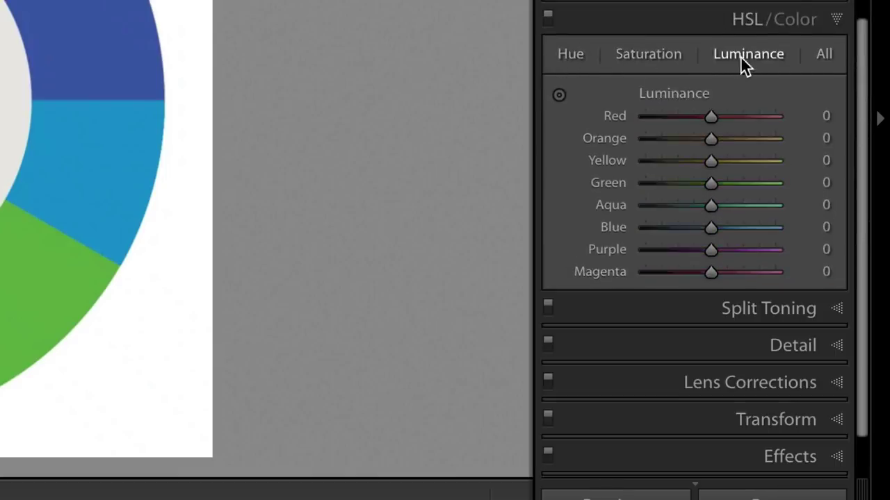
pyautogui.click(575, 59)
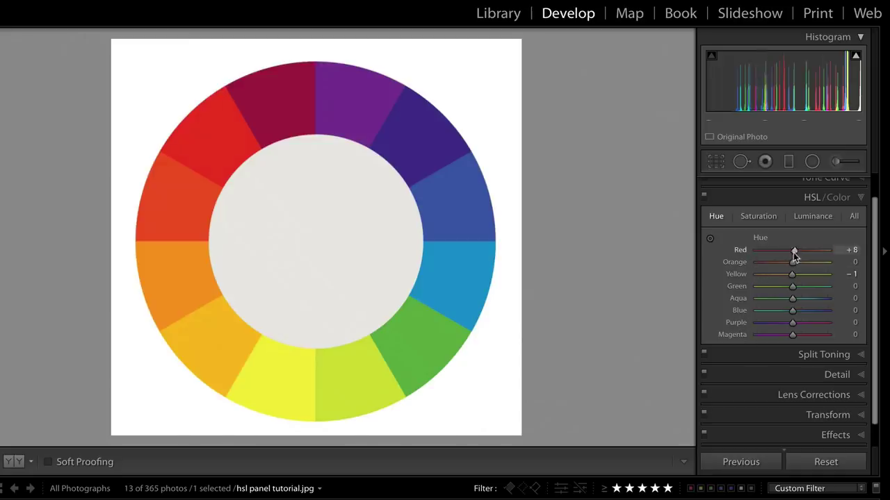
# Swing the Red hue to -100, then +100, and back to 0
pyautogui.moveTo(793, 251); pyautogui.dragTo(750, 262)
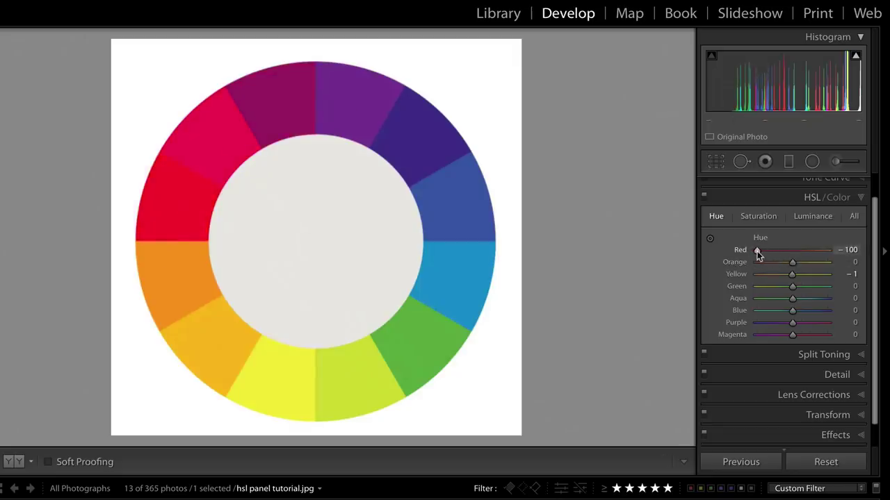
pyautogui.moveTo(757, 251); pyautogui.dragTo(856, 255)
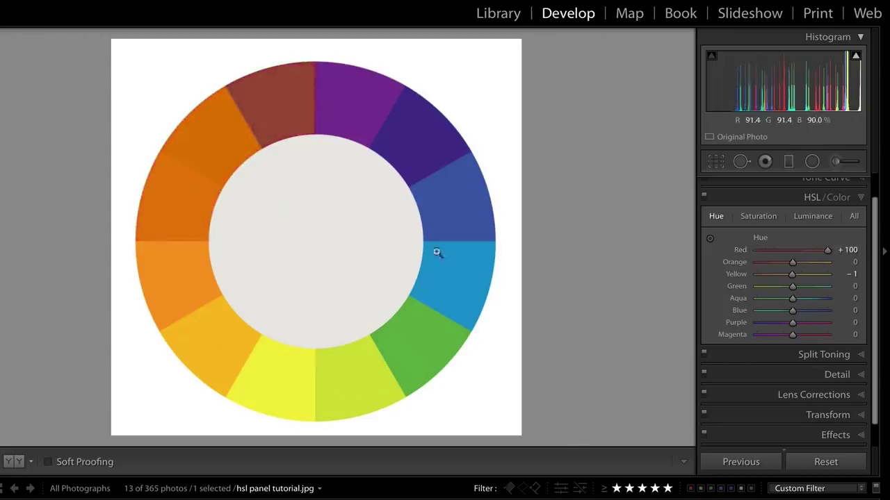
pyautogui.moveTo(828, 252)
pyautogui.mouseDown()
pyautogui.moveTo(732, 270)
pyautogui.moveTo(842, 262)
pyautogui.moveTo(739, 269)
pyautogui.mouseUp()
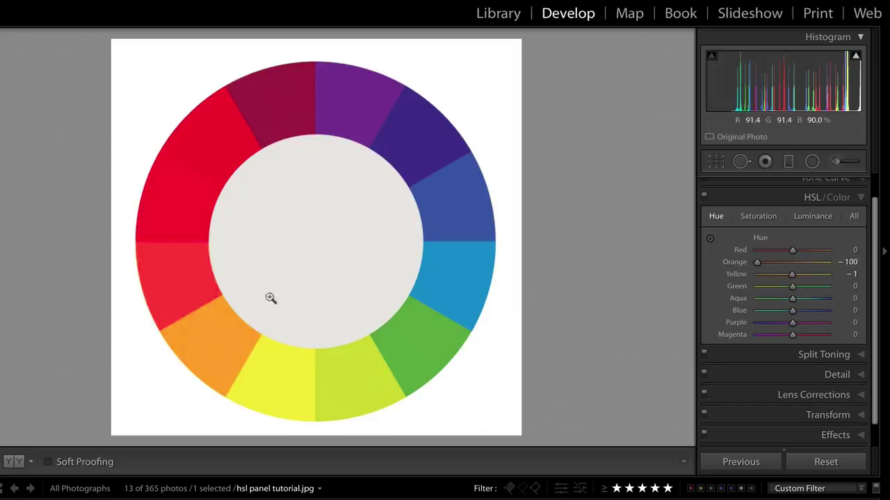
# Set Orange hue to -3 and Yellow hue to -18
pyautogui.moveTo(758, 261)
pyautogui.mouseDown()
pyautogui.moveTo(836, 264)
pyautogui.moveTo(792, 262)
pyautogui.mouseUp()
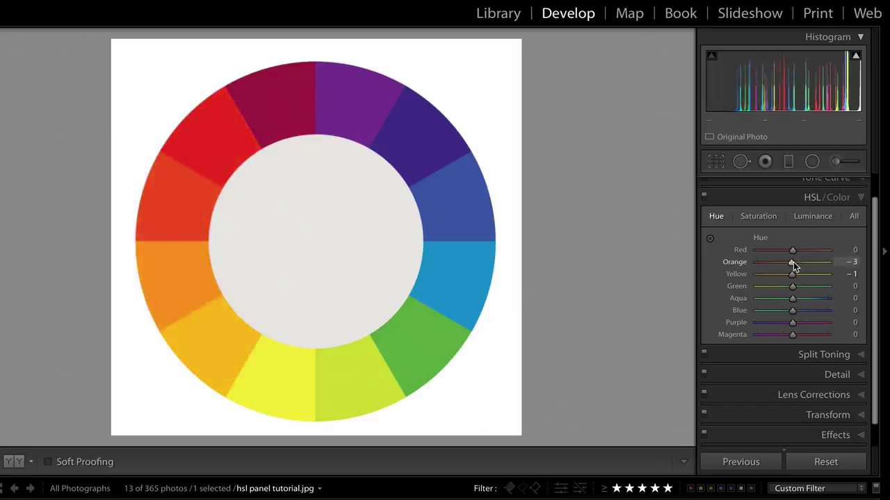
pyautogui.moveTo(791, 262)
pyautogui.mouseDown()
pyautogui.moveTo(755, 263)
pyautogui.moveTo(834, 262)
pyautogui.moveTo(704, 274)
pyautogui.moveTo(835, 263)
pyautogui.moveTo(791, 263)
pyautogui.mouseUp()
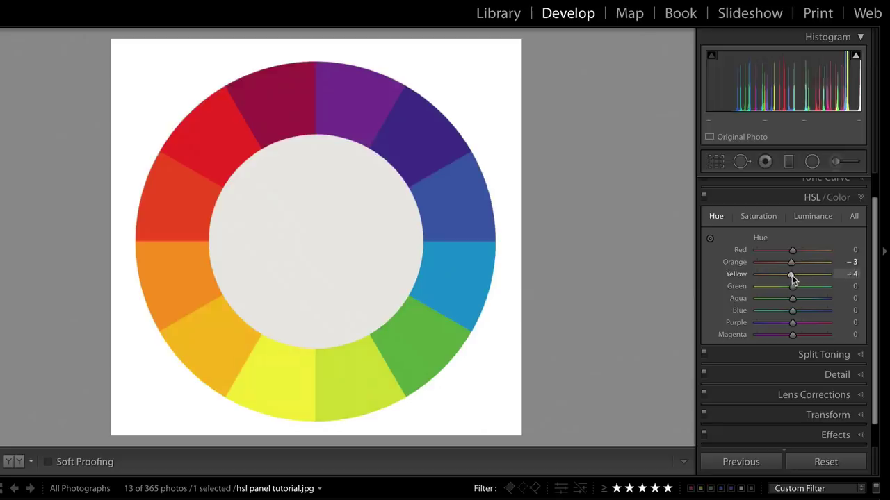
pyautogui.moveTo(793, 275)
pyautogui.mouseDown()
pyautogui.moveTo(730, 291)
pyautogui.moveTo(797, 274)
pyautogui.mouseUp()
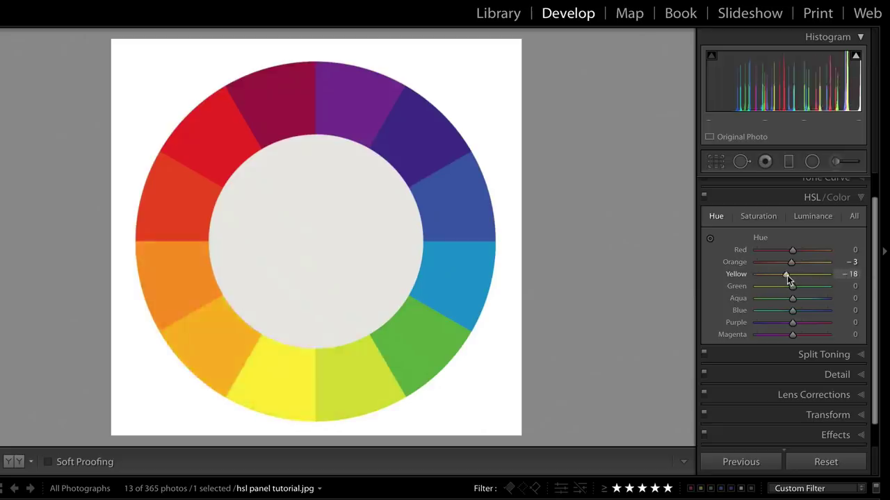
# Sweep Red saturation through its extremes to settle at +2, and fully desaturate Orange
pyautogui.click(764, 218)
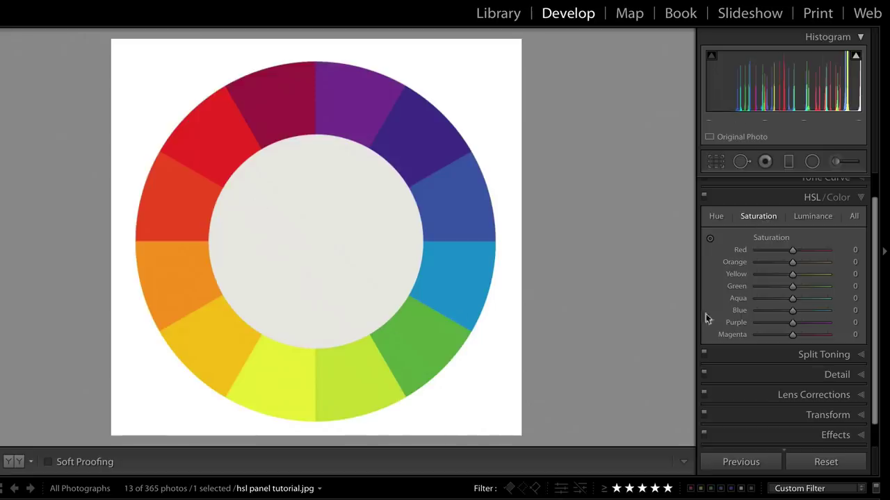
pyautogui.moveTo(792, 251); pyautogui.dragTo(721, 250)
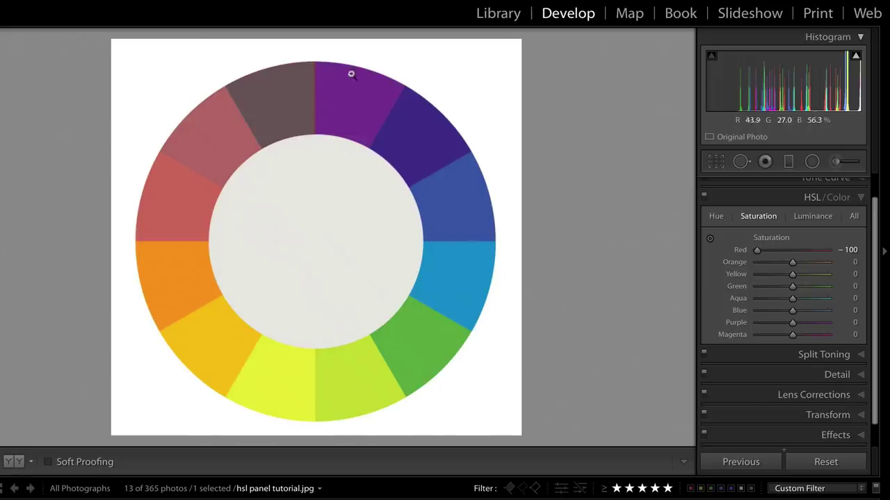
pyautogui.moveTo(757, 252); pyautogui.dragTo(829, 252)
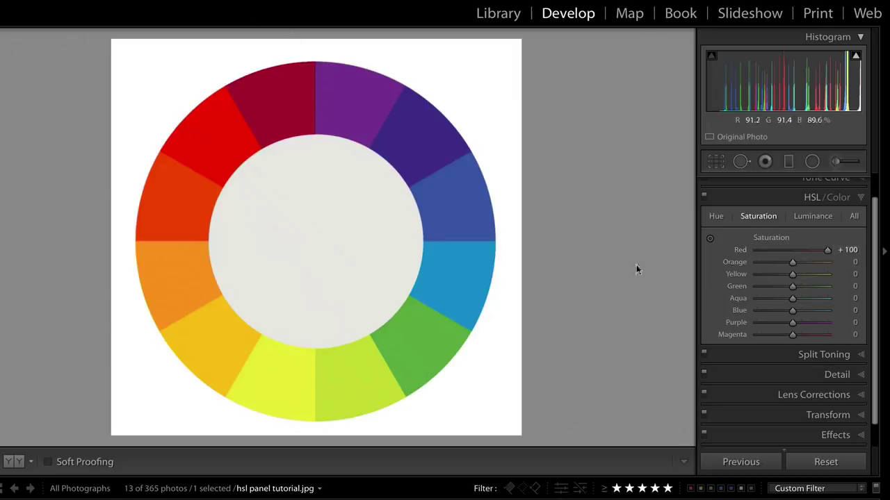
pyautogui.moveTo(826, 250); pyautogui.dragTo(793, 250)
pyautogui.moveTo(792, 262)
pyautogui.mouseDown()
pyautogui.moveTo(753, 271)
pyautogui.moveTo(793, 267)
pyautogui.mouseUp()
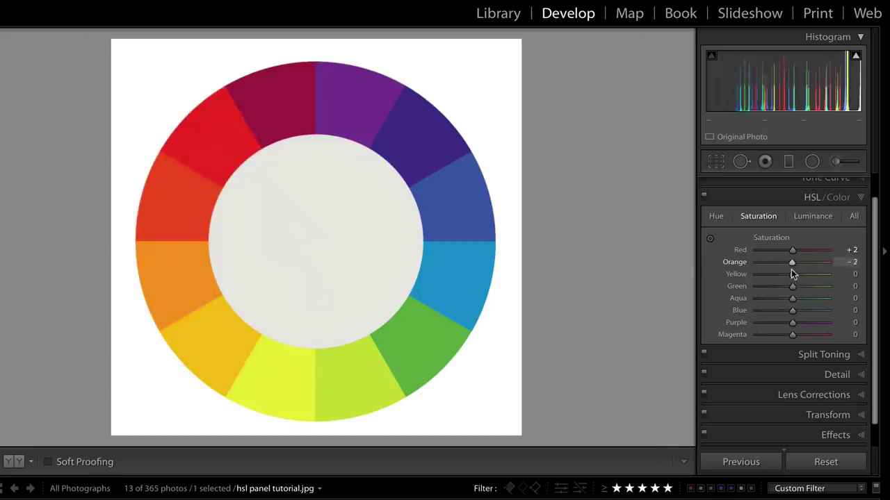
# Reset Orange saturation; set Red, Yellow, Aqua, Magenta luminance +100 and Orange, Green, Blue, Purple -100
pyautogui.click(812, 216)
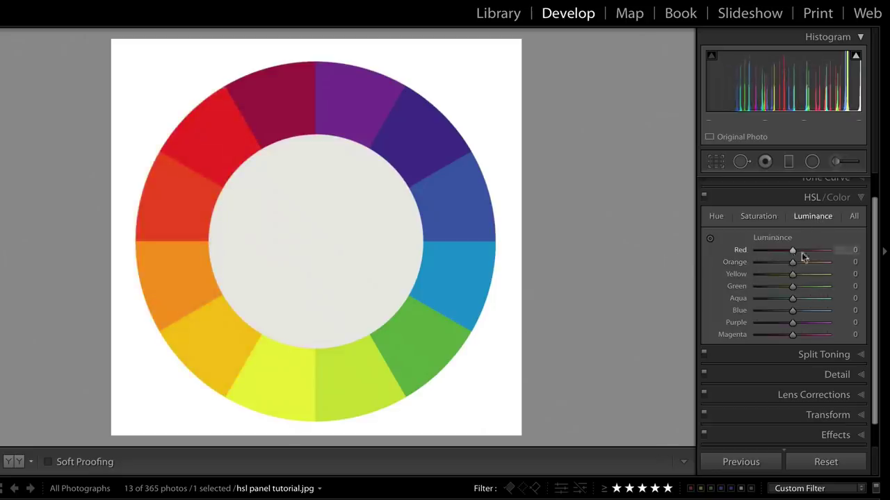
pyautogui.moveTo(799, 251); pyautogui.dragTo(846, 283)
pyautogui.moveTo(780, 288)
pyautogui.mouseDown()
pyautogui.moveTo(744, 287)
pyautogui.moveTo(886, 301)
pyautogui.mouseUp()
pyautogui.moveTo(792, 310); pyautogui.dragTo(641, 317)
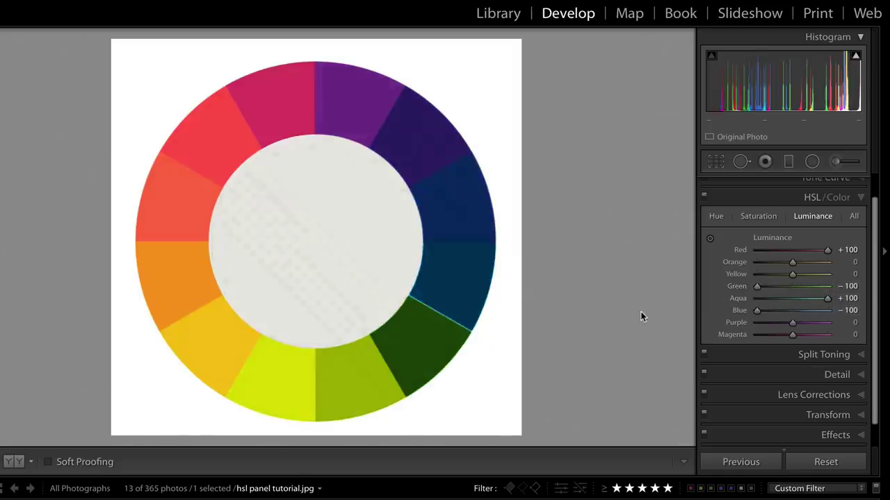
pyautogui.moveTo(794, 337)
pyautogui.mouseDown()
pyautogui.moveTo(827, 336)
pyautogui.moveTo(757, 323)
pyautogui.mouseUp()
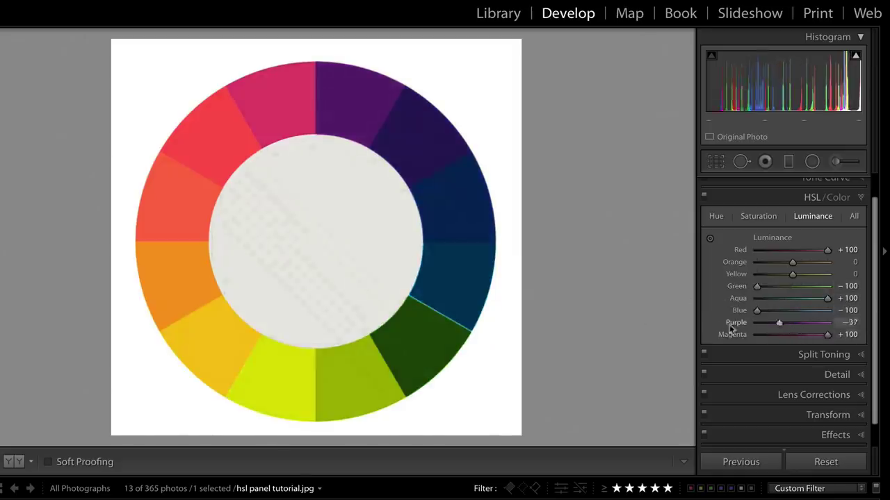
pyautogui.moveTo(792, 274); pyautogui.dragTo(855, 274)
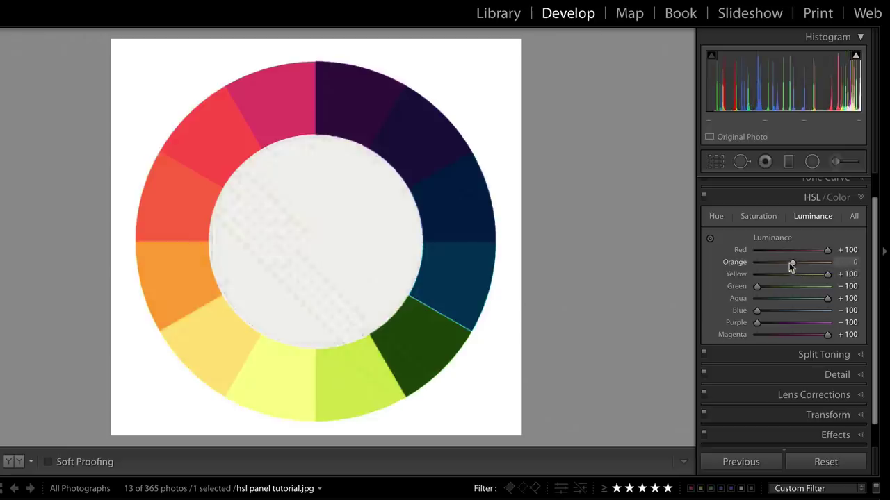
pyautogui.moveTo(791, 262); pyautogui.dragTo(690, 268)
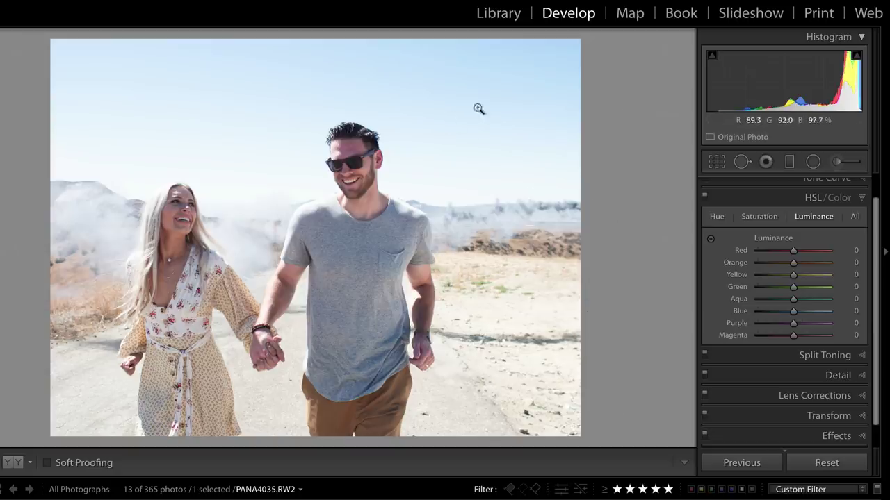
# Drag blue luminance down to its deepest setting to darken the sky
pyautogui.click(807, 218)
pyautogui.click(807, 217)
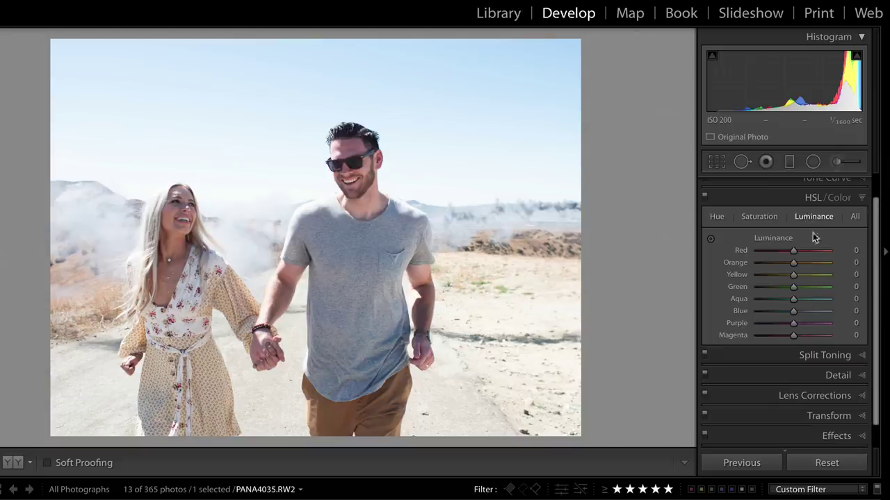
pyautogui.moveTo(793, 314); pyautogui.dragTo(770, 313)
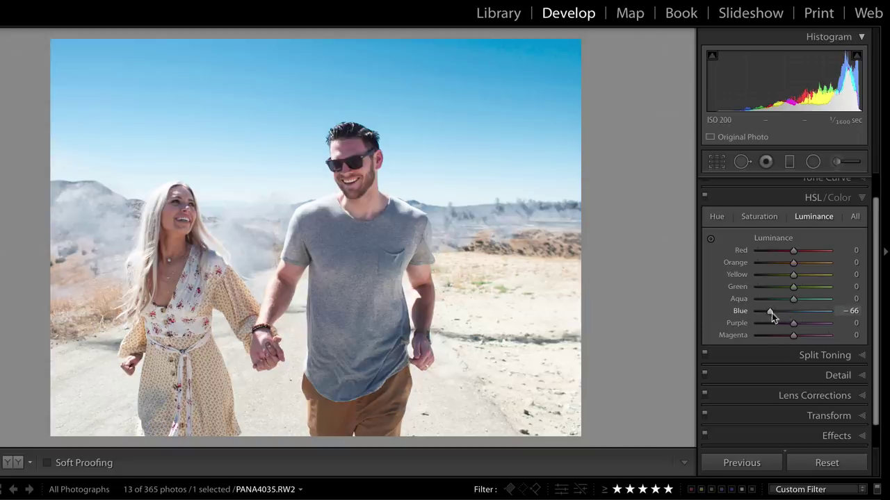
pyautogui.moveTo(770, 313); pyautogui.dragTo(711, 316)
# Zoom in and out to inspect the sky and the man's face
pyautogui.click(505, 78)
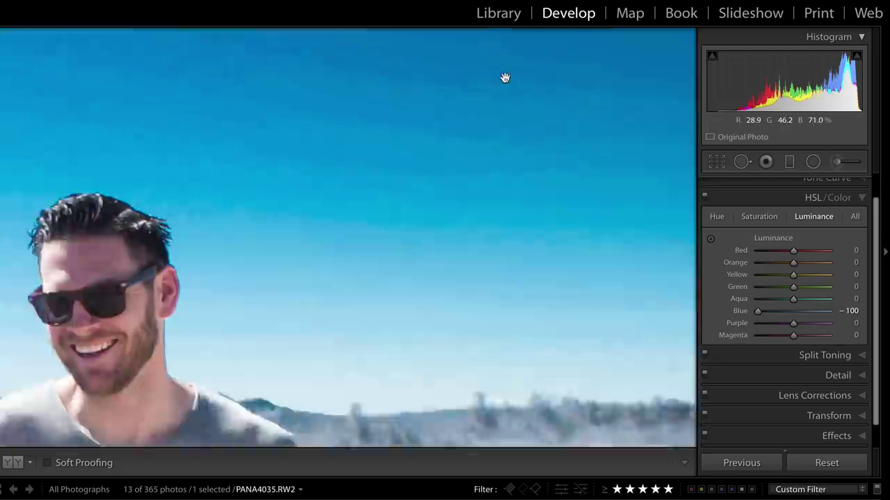
pyautogui.click(483, 188)
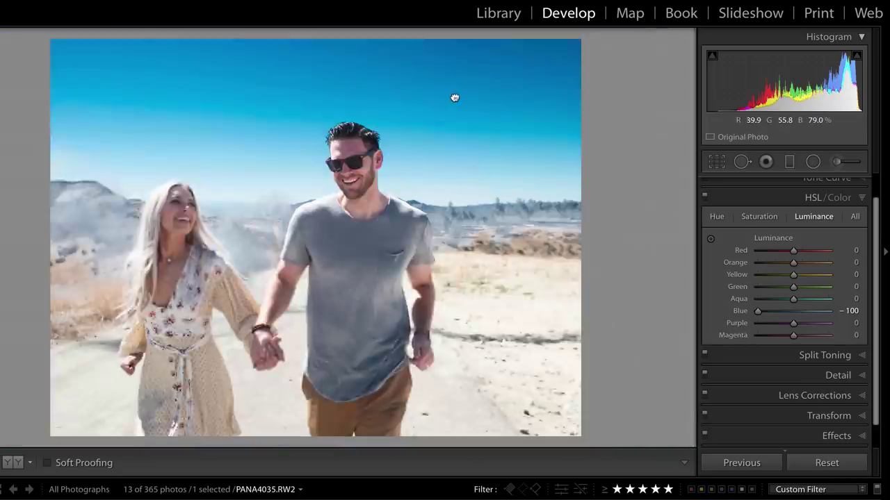
pyautogui.click(454, 96)
pyautogui.click(455, 206)
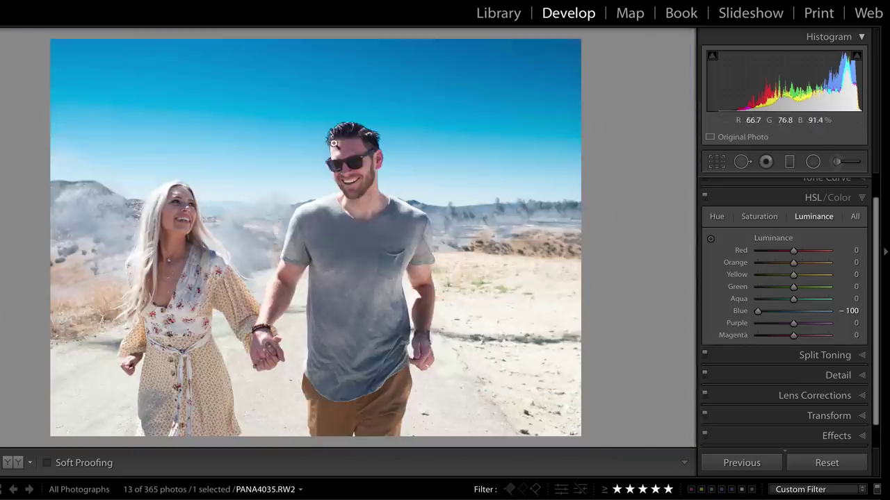
pyautogui.click(351, 149)
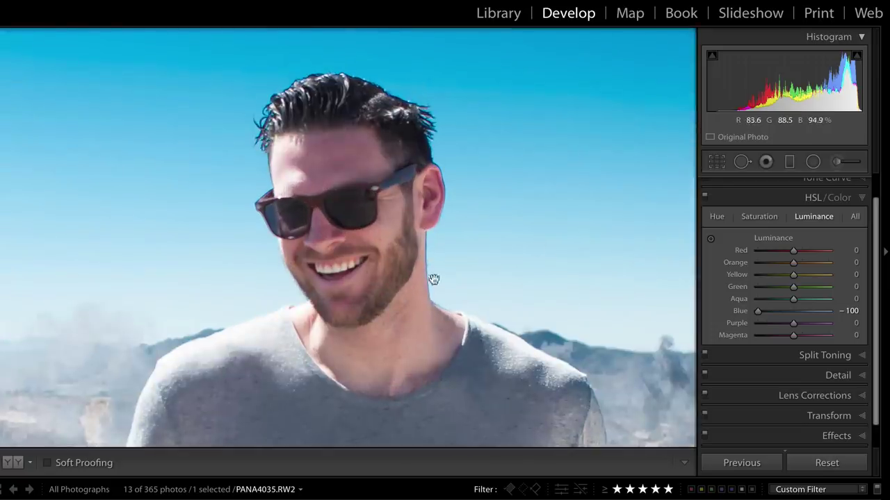
pyautogui.click(562, 282)
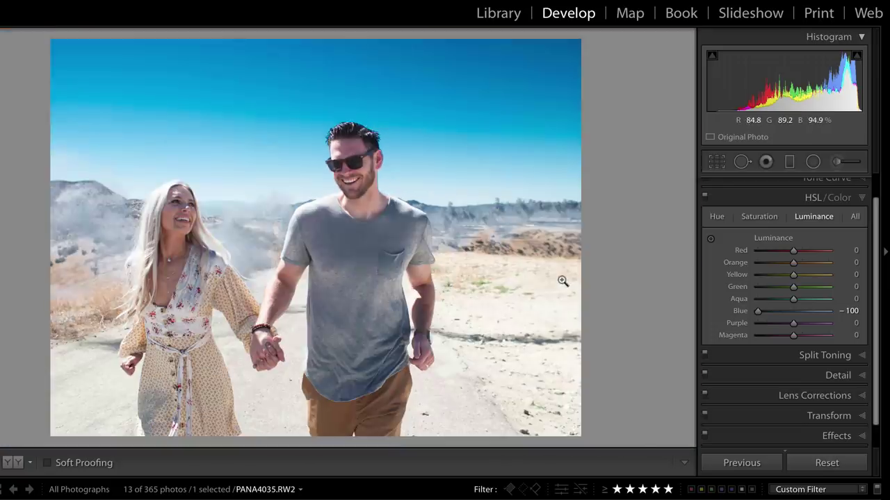
# Set luminance to blue -49, aqua -24 and purple -28
pyautogui.click(772, 312)
pyautogui.moveTo(772, 312); pyautogui.dragTo(776, 312)
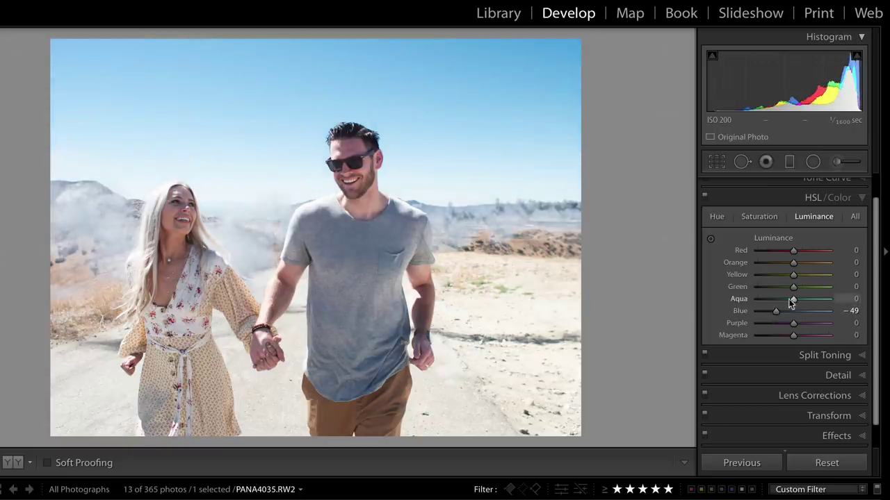
pyautogui.click(784, 300)
pyautogui.click(783, 324)
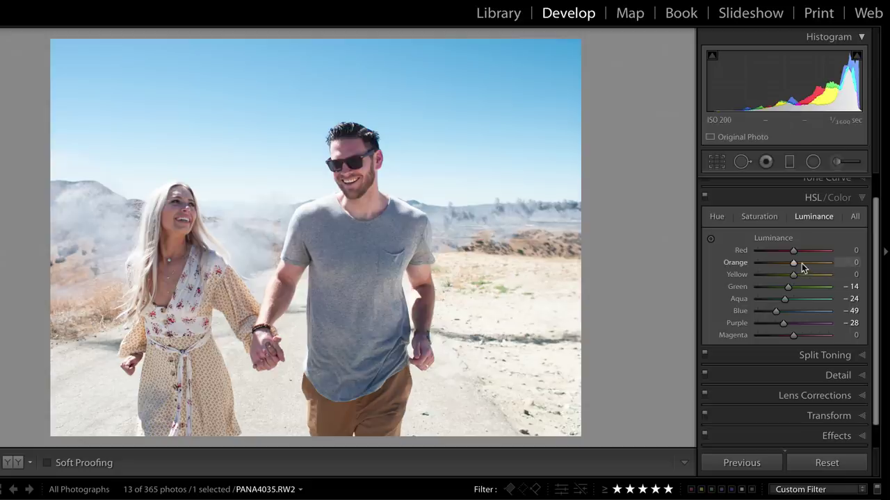
# Set luminance orange +45, red +29, yellow +39 and blue -62, comparing via Reset and undo
pyautogui.moveTo(802, 268); pyautogui.dragTo(809, 270)
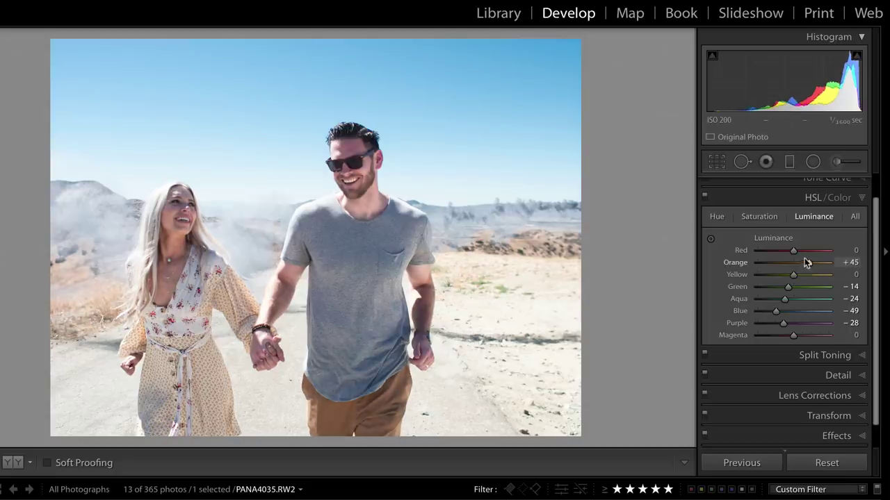
pyautogui.click(803, 252)
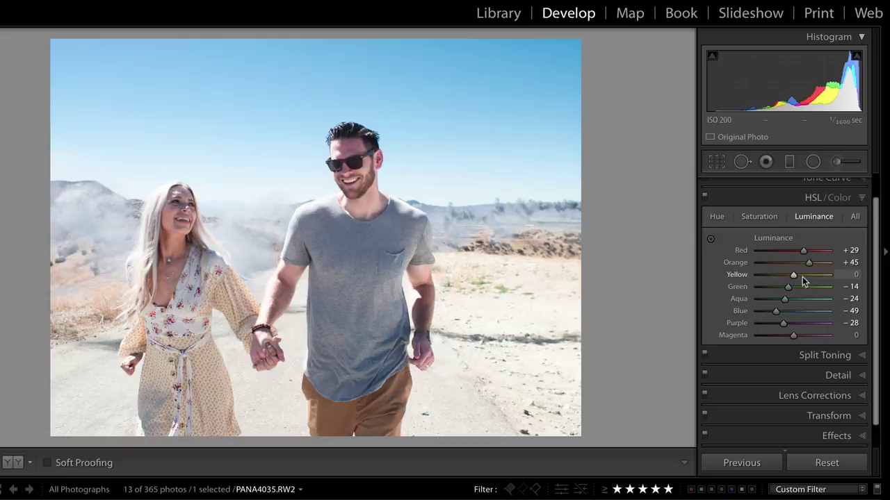
pyautogui.click(806, 277)
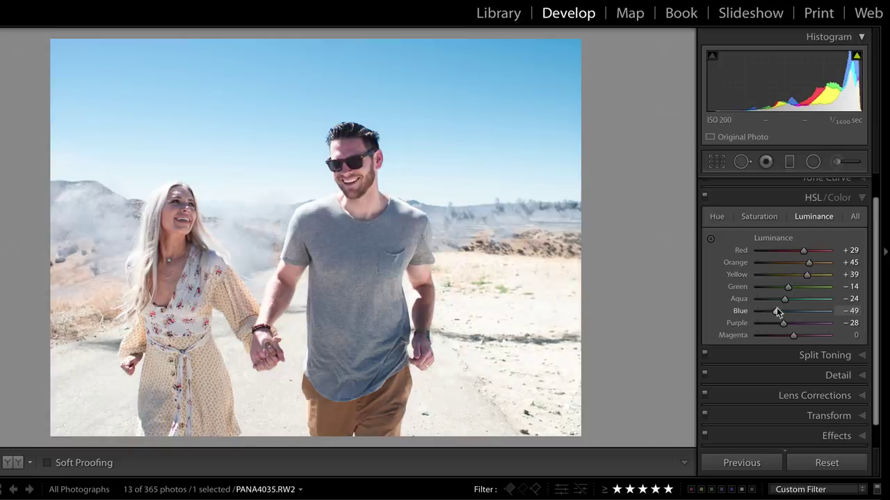
pyautogui.moveTo(777, 311); pyautogui.dragTo(770, 314)
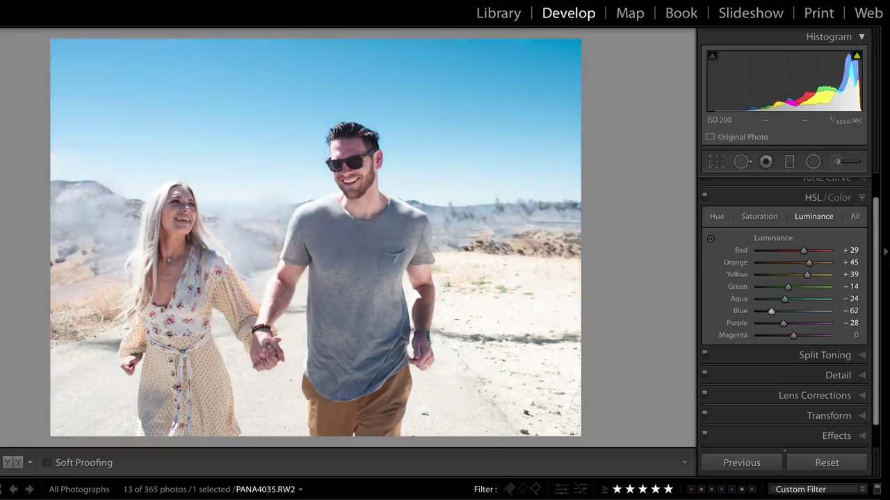
pyautogui.click(827, 464)
pyautogui.hotkey('ctrl', 'z')
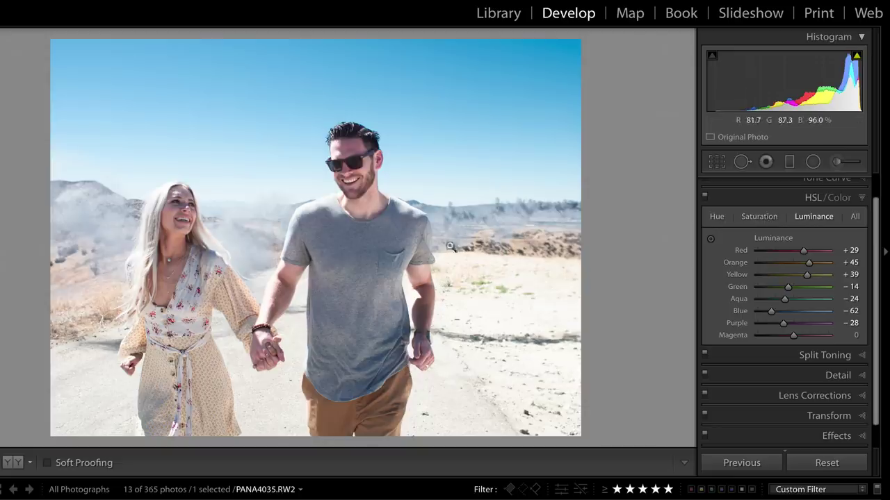
# Shift hues to red +13, orange +16 and yellow +17, comparing via Reset and undo
pyautogui.click(716, 217)
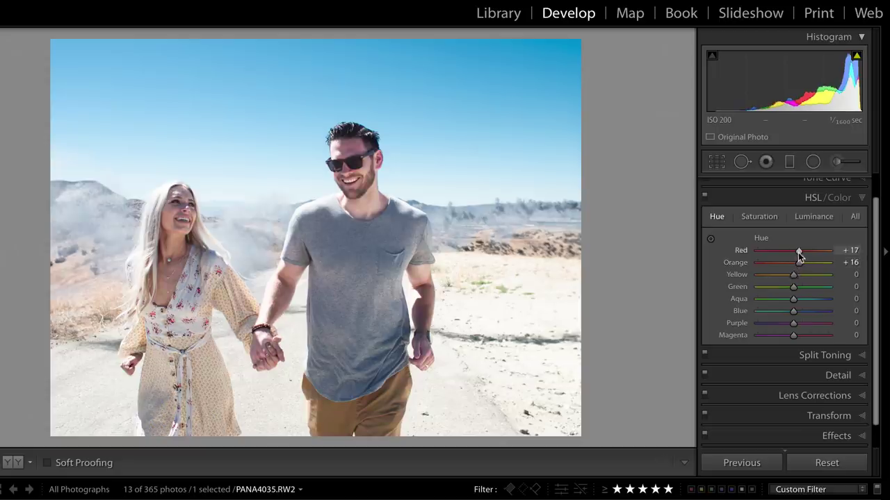
pyautogui.moveTo(801, 251); pyautogui.dragTo(791, 252)
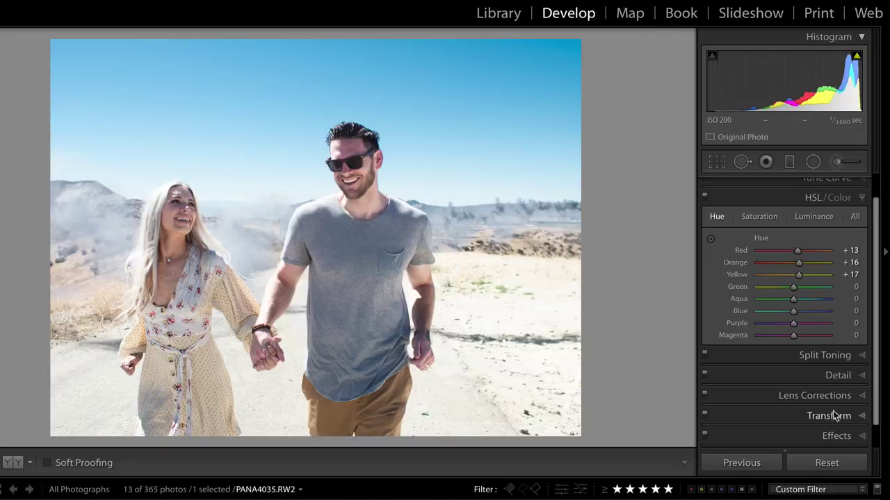
pyautogui.click(828, 466)
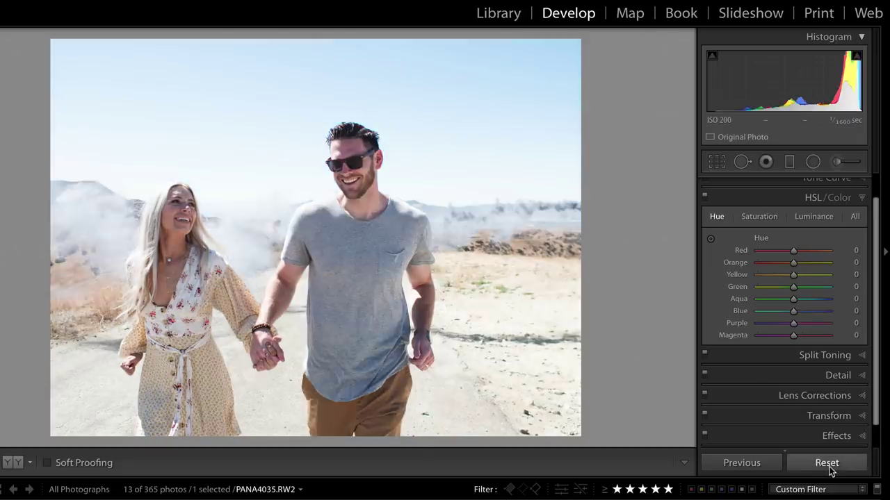
pyautogui.hotkey('ctrl', 'z')
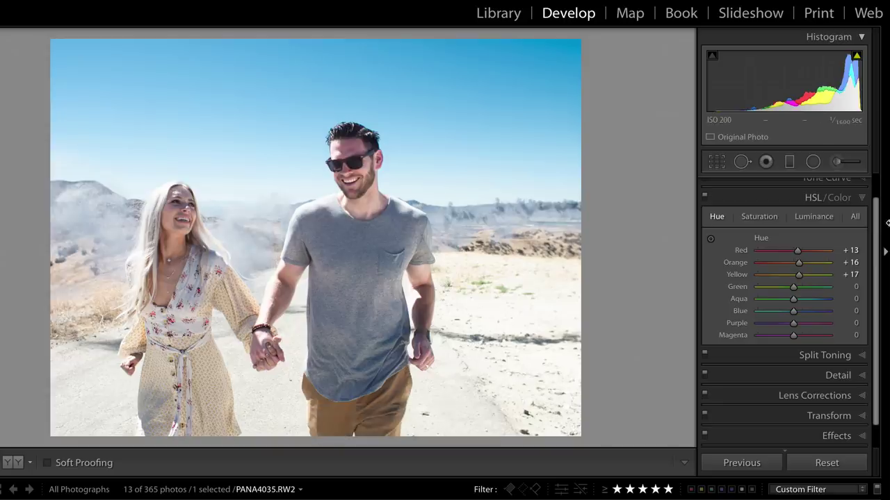
# Raise orange saturation to +9 and check the man's face at 1:1
pyautogui.click(760, 219)
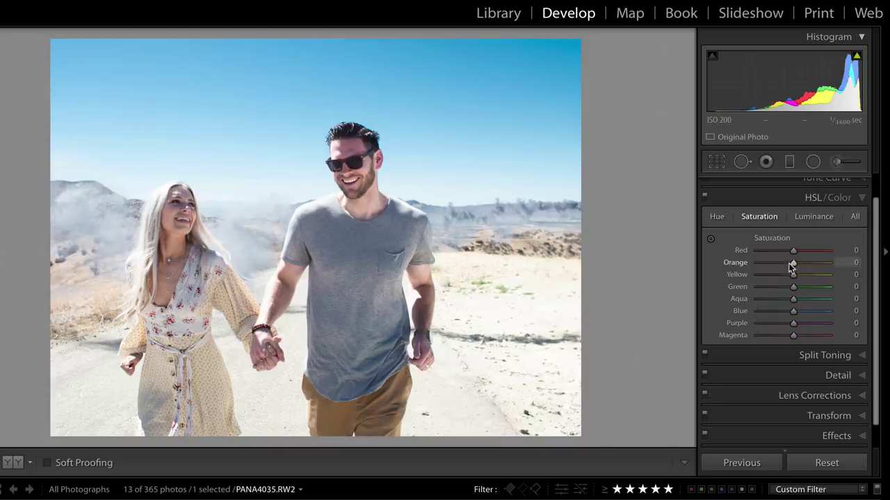
pyautogui.moveTo(791, 268); pyautogui.dragTo(796, 263)
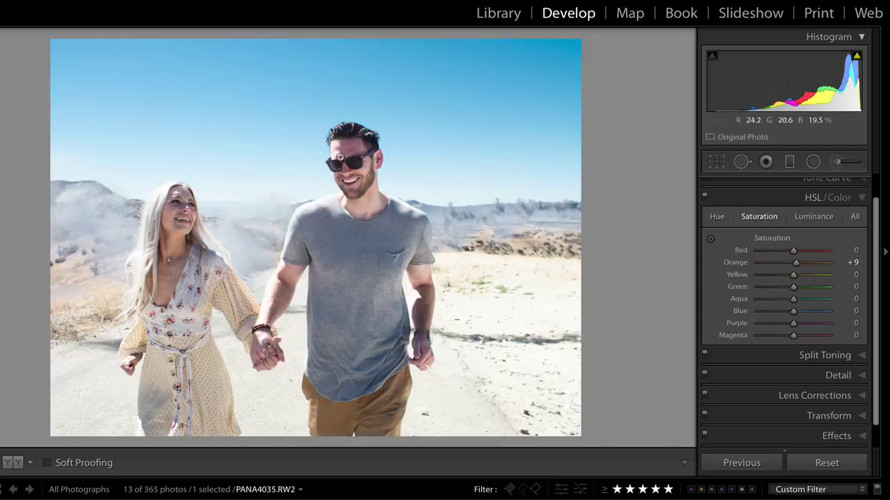
pyautogui.click(344, 148)
pyautogui.click(417, 197)
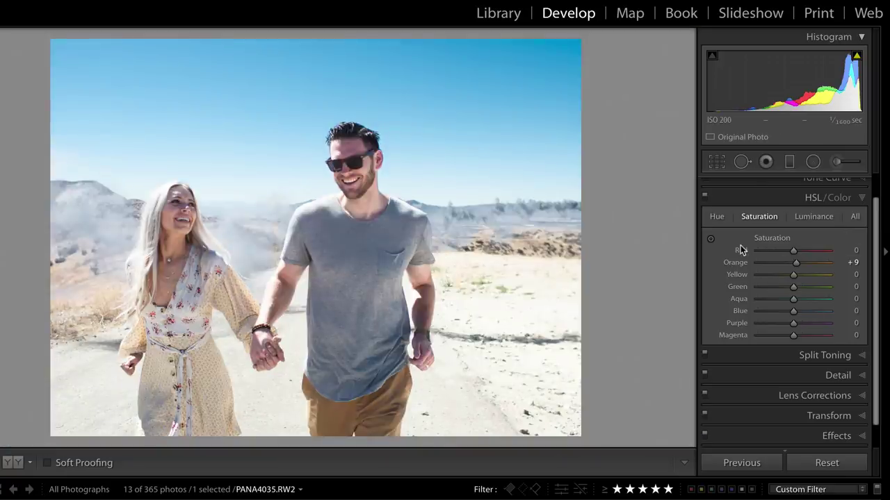
# Drag on the man's face with the Targeted Adjustment tool for red -34, magenta -21 saturation
pyautogui.click(711, 240)
pyautogui.click(711, 241)
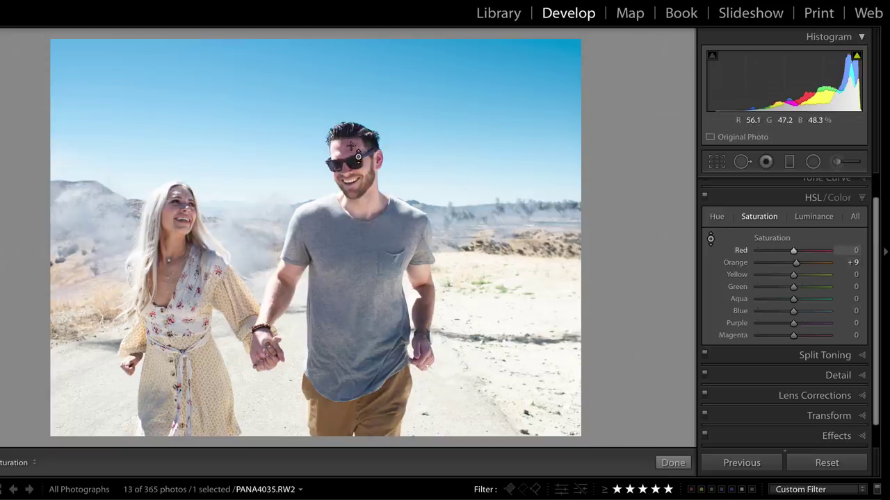
pyautogui.moveTo(351, 132); pyautogui.dragTo(351, 166)
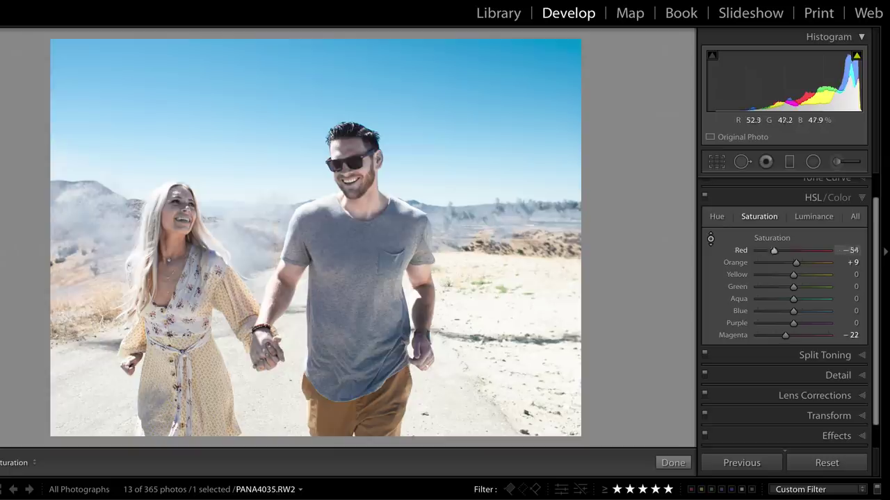
pyautogui.moveTo(351, 167); pyautogui.dragTo(351, 146)
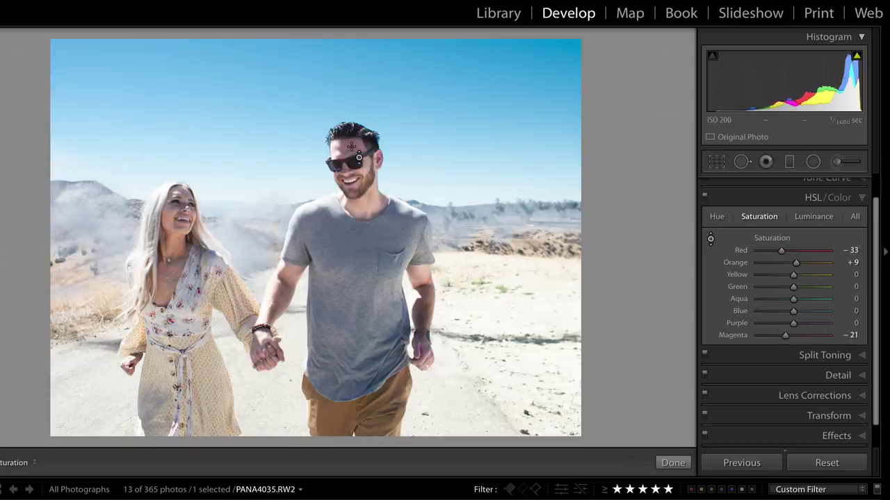
pyautogui.scroll(1, 837, 259)
# Boost vibrance to +38 in the Basic panel, comparing via Reset and undo
pyautogui.scroll(1, 841, 237)
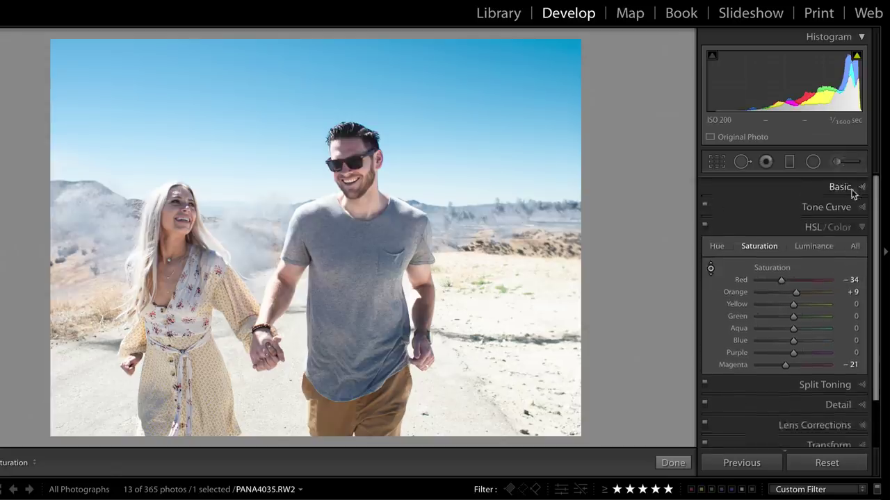
pyautogui.click(854, 186)
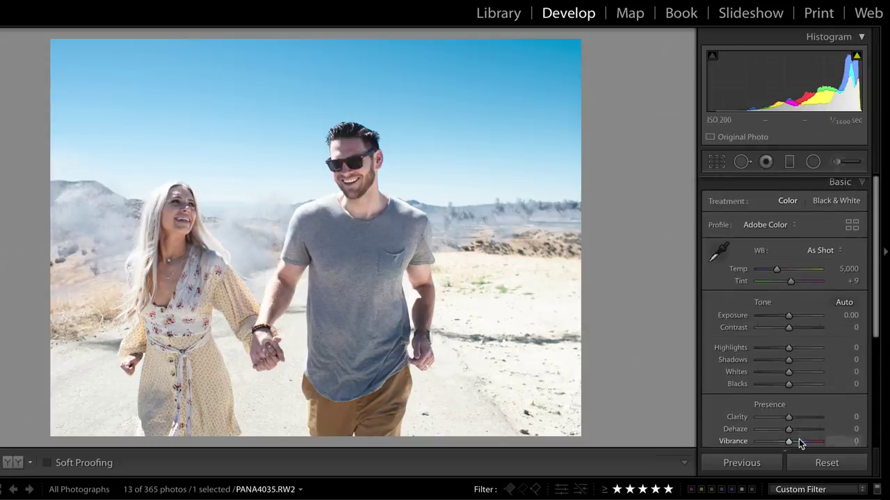
pyautogui.moveTo(792, 443)
pyautogui.mouseDown()
pyautogui.moveTo(810, 444)
pyautogui.moveTo(801, 442)
pyautogui.mouseUp()
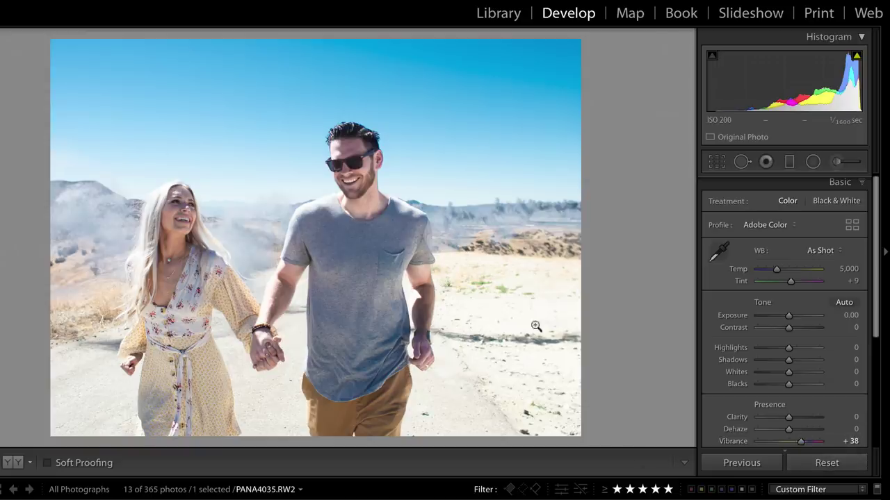
pyautogui.click(845, 462)
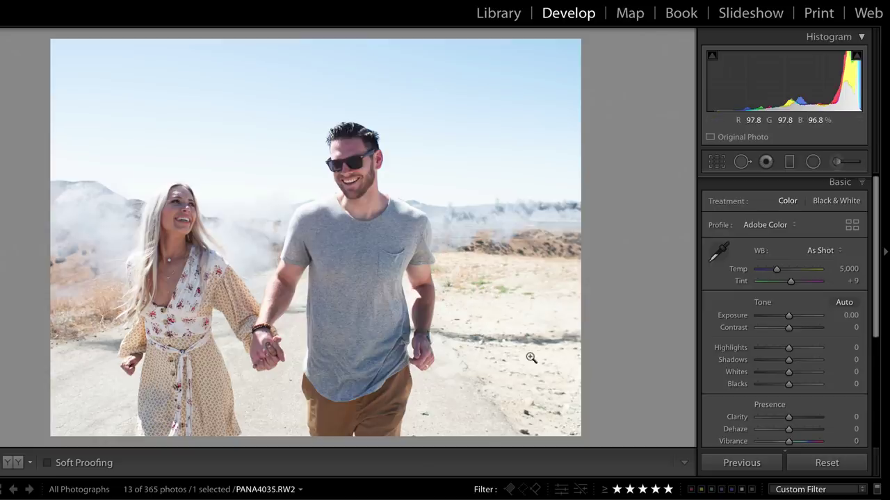
pyautogui.hotkey('ctrl', 'z')
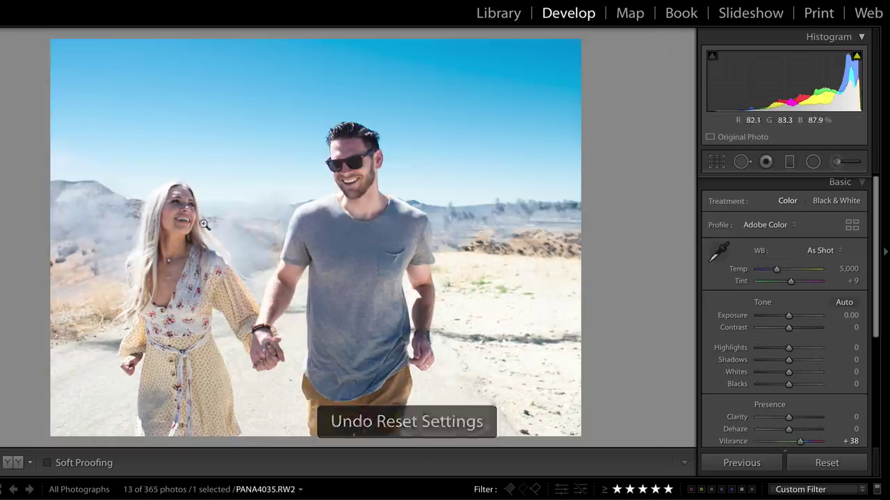
# Bring red saturation back to about -2 in HSL Saturation
pyautogui.scroll(-3, 822, 302)
pyautogui.scroll(1, 816, 306)
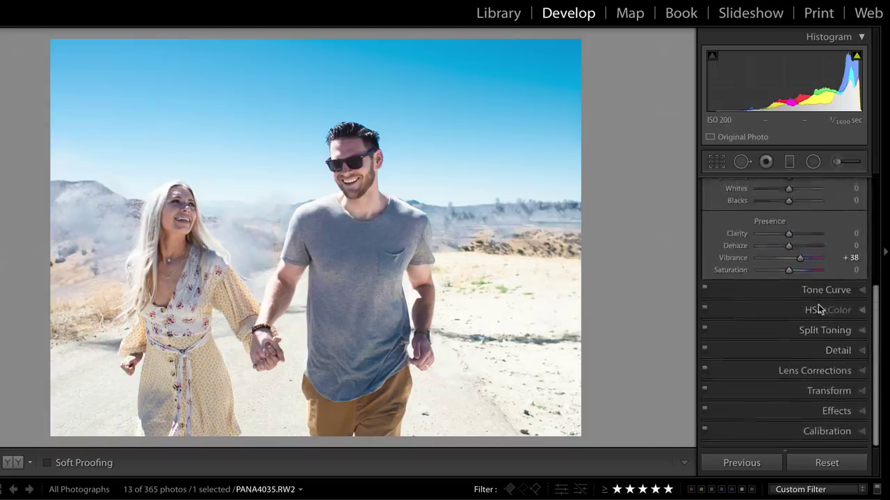
pyautogui.click(814, 307)
pyautogui.moveTo(781, 277); pyautogui.dragTo(792, 277)
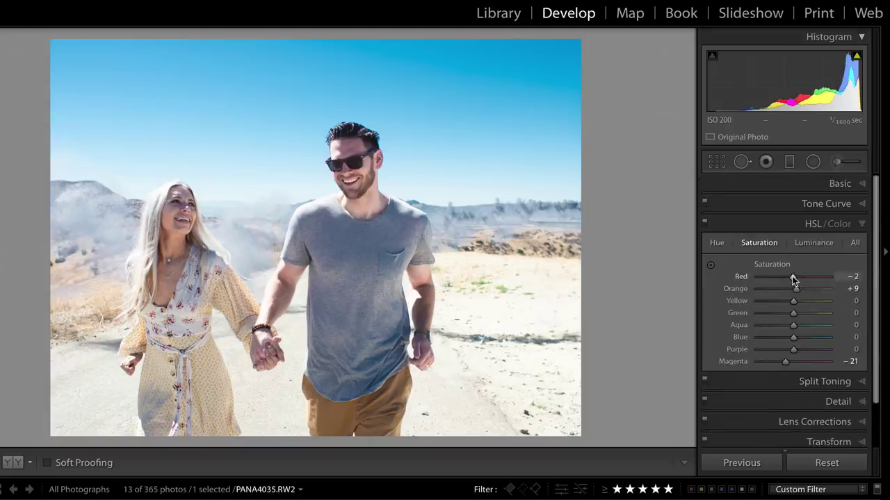
pyautogui.moveTo(784, 361); pyautogui.dragTo(795, 362)
pyautogui.press('Right')
pyautogui.press('Right')
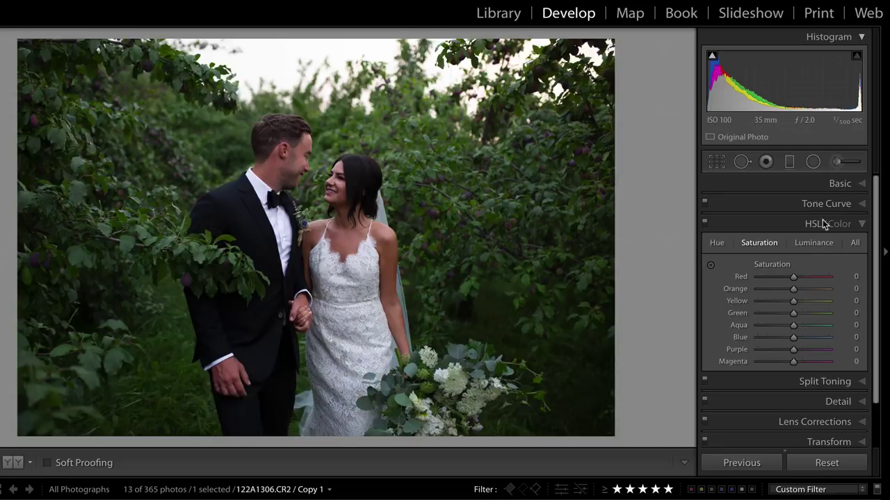
# Lower yellow saturation to −58 and green to −61, comparing via Reset and undo
pyautogui.click(772, 301)
pyautogui.click(770, 313)
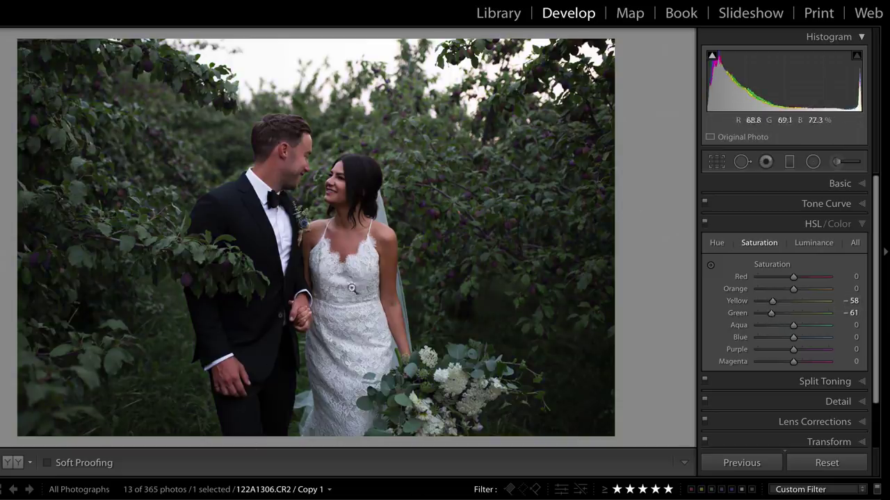
pyautogui.click(841, 467)
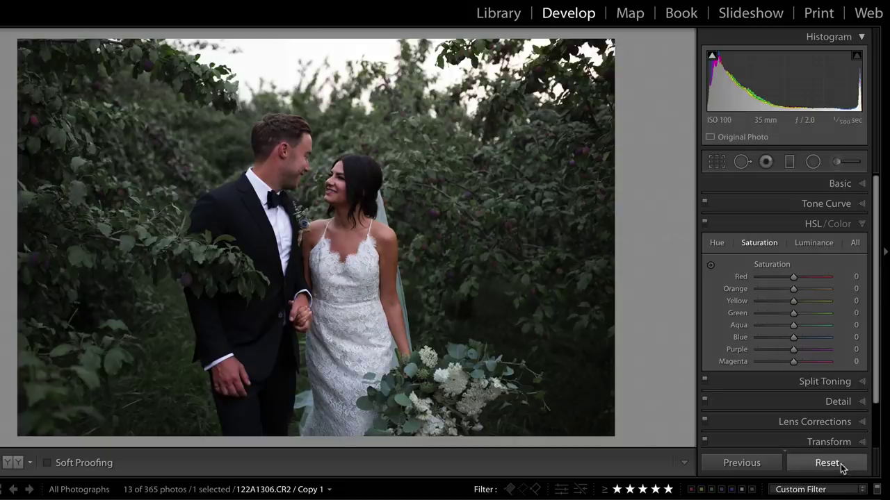
pyautogui.hotkey('ctrl', 'z')
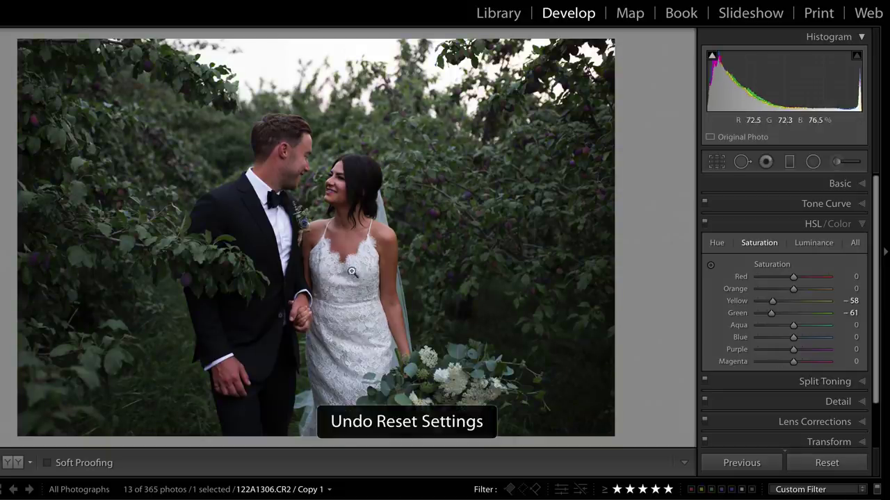
pyautogui.click(821, 246)
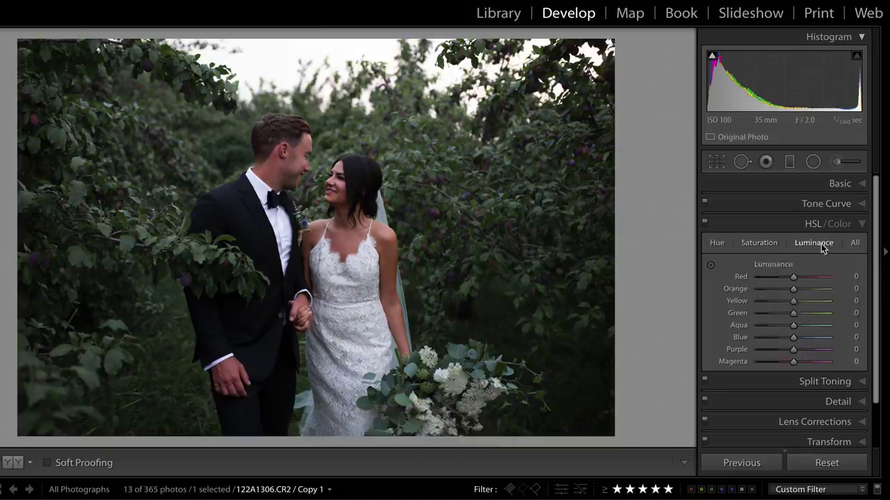
# Brighten orange +31 and yellow +20 luminance, set red saturation −15 and red hue +73
pyautogui.click(805, 289)
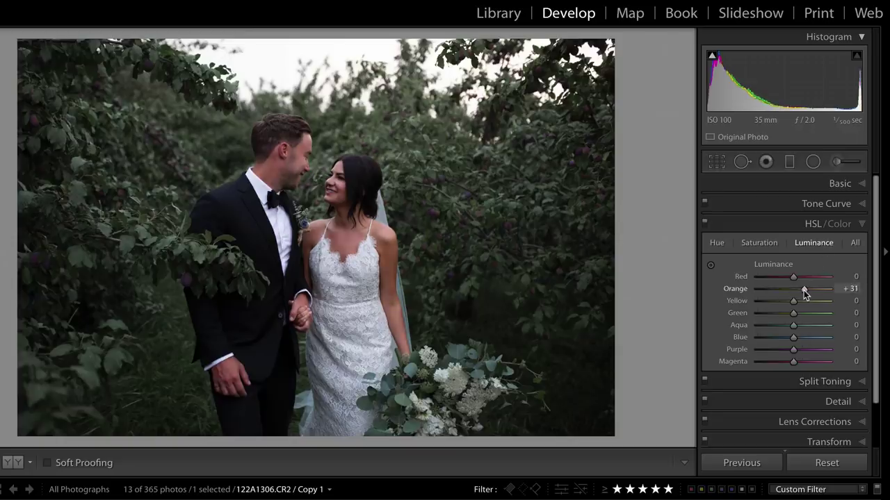
pyautogui.click(801, 301)
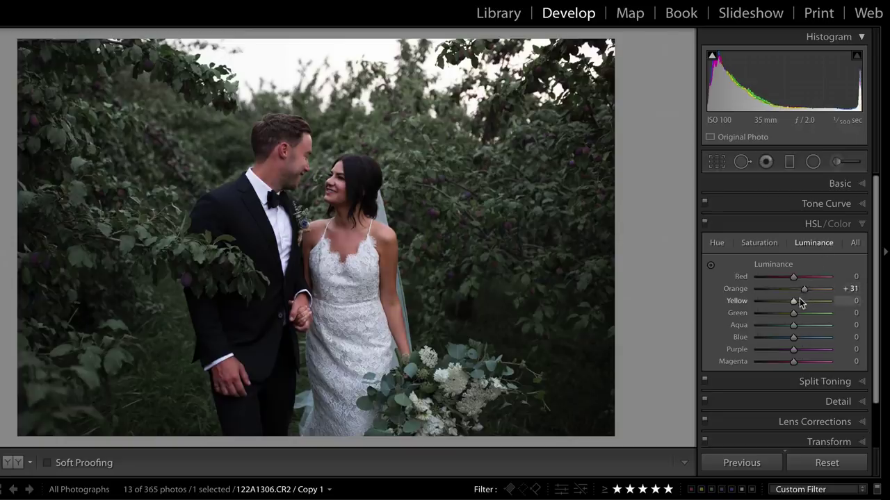
pyautogui.click(758, 245)
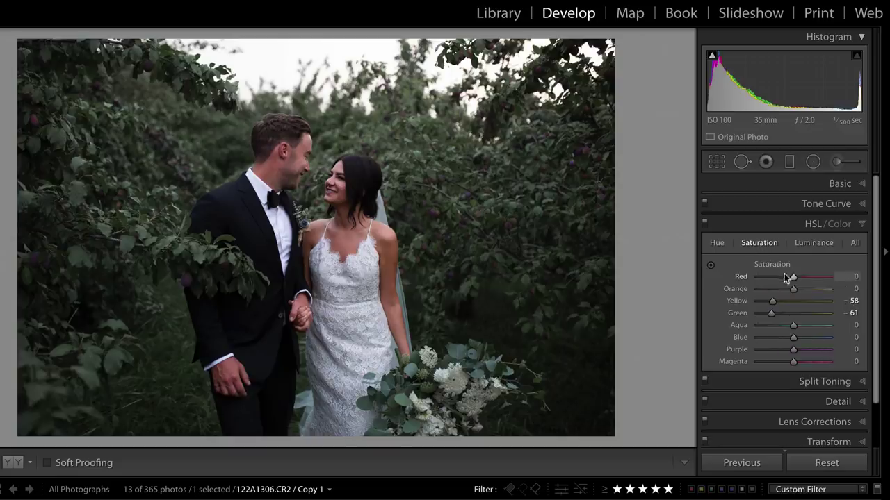
pyautogui.moveTo(785, 278); pyautogui.dragTo(789, 281)
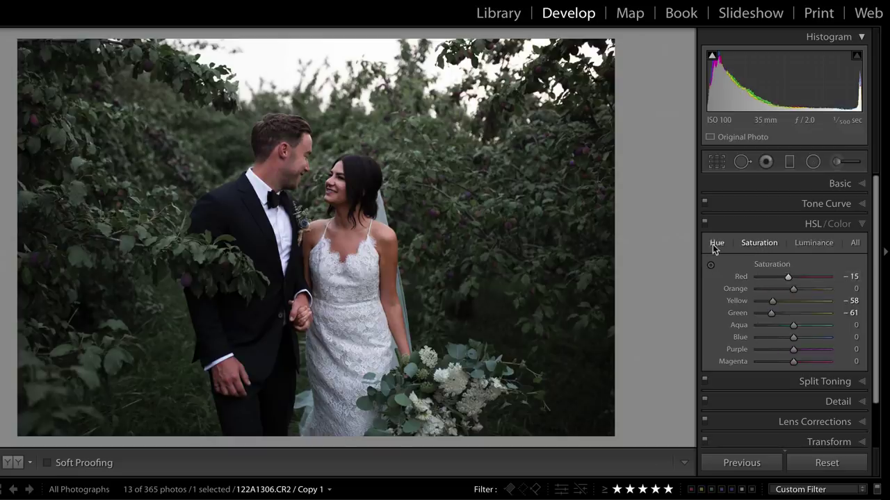
pyautogui.click(717, 244)
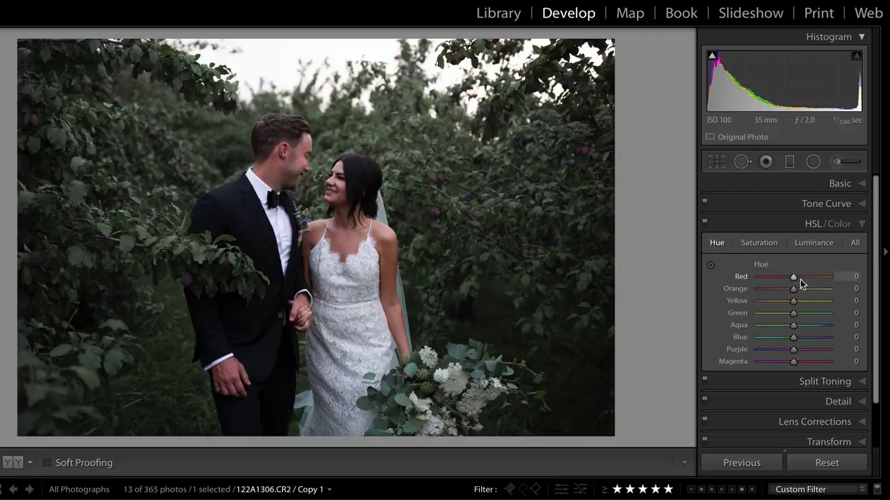
pyautogui.moveTo(800, 280)
pyautogui.mouseDown()
pyautogui.moveTo(819, 282)
pyautogui.moveTo(804, 281)
pyautogui.mouseUp()
# Compare via Reset and undo, then try darker luminance: green −52, aqua −35, yellow −22
pyautogui.click(839, 465)
pyautogui.hotkey('ctrl', 'z')
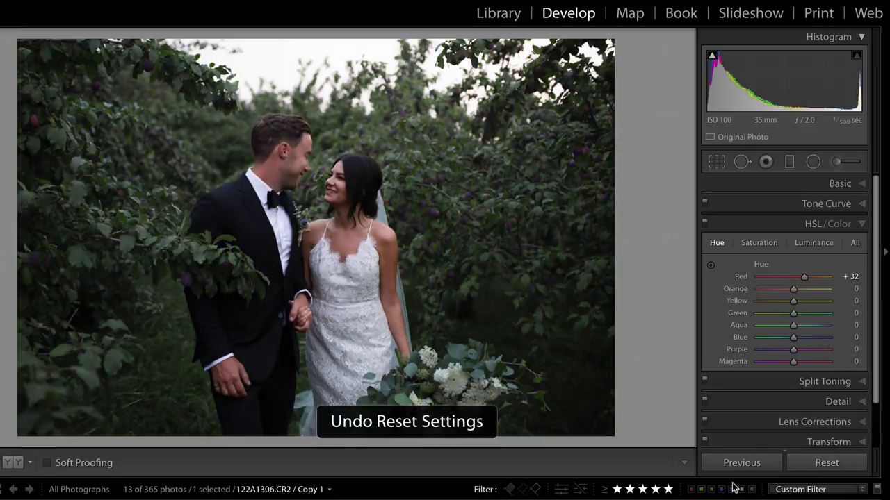
pyautogui.click(820, 245)
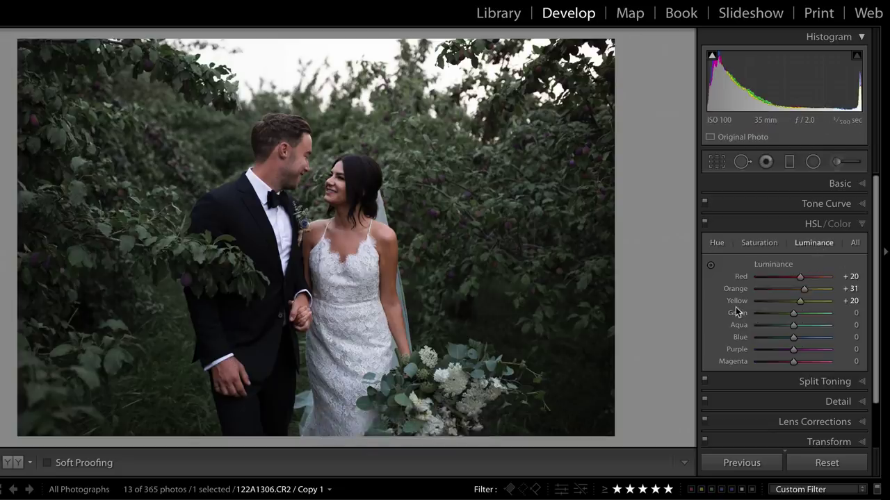
pyautogui.moveTo(793, 313); pyautogui.dragTo(774, 313)
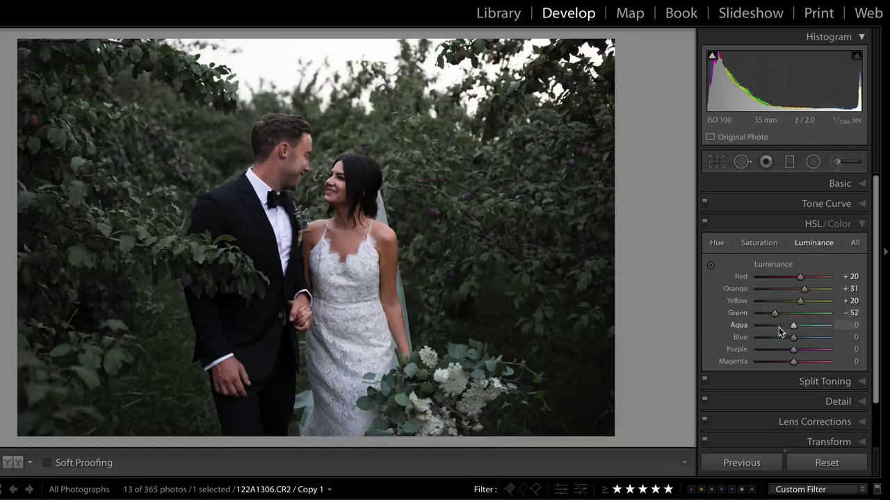
pyautogui.click(779, 325)
pyautogui.click(785, 301)
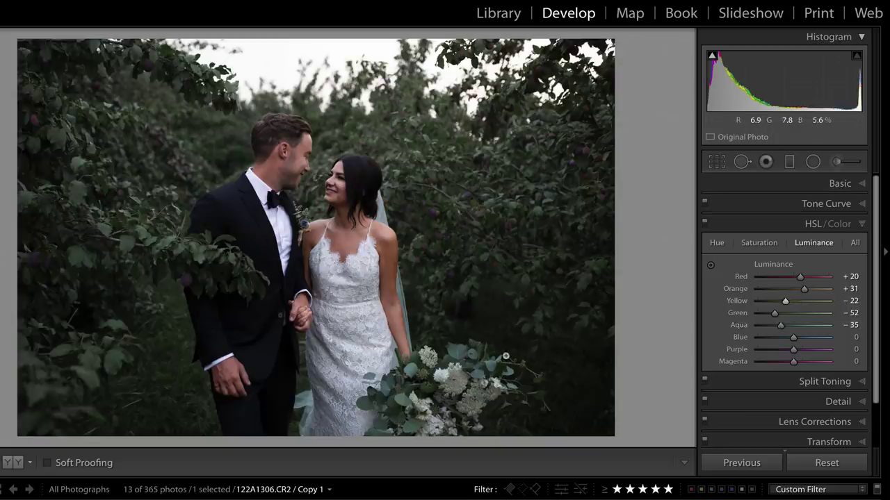
# Brighten luminance to aqua +100, green +63 and yellow +41
pyautogui.moveTo(803, 325); pyautogui.dragTo(834, 327)
pyautogui.click(813, 314)
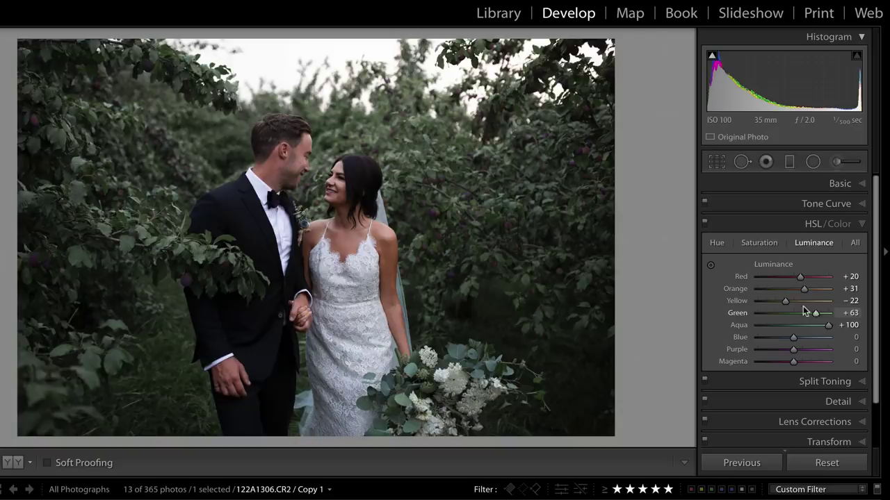
pyautogui.click(808, 302)
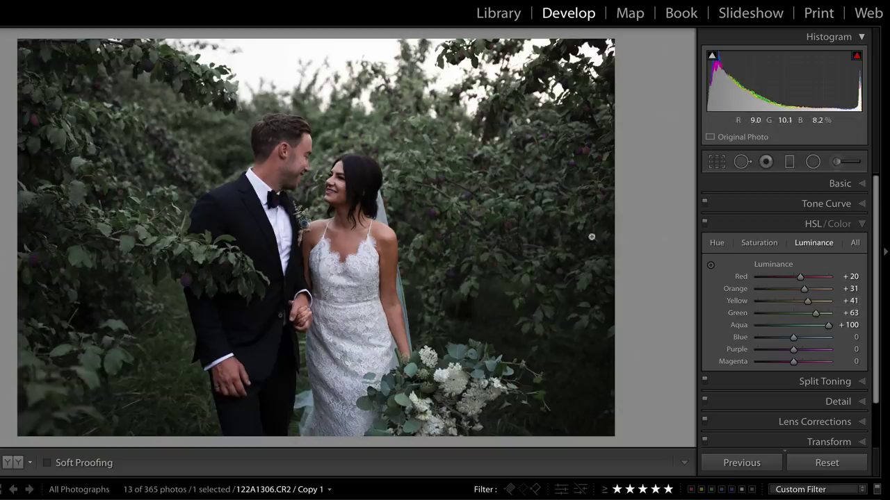
pyautogui.click(717, 244)
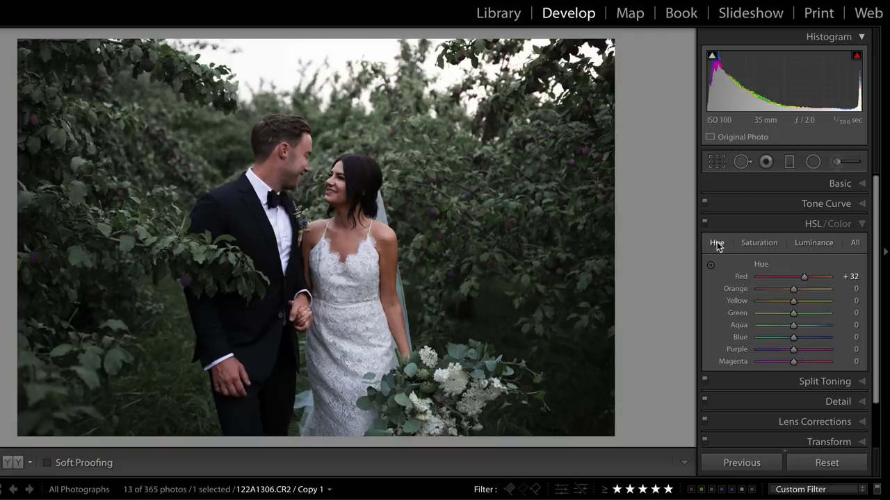
# Try extreme green and aqua hue shifts, from teal to green −100
pyautogui.moveTo(794, 316); pyautogui.dragTo(850, 324)
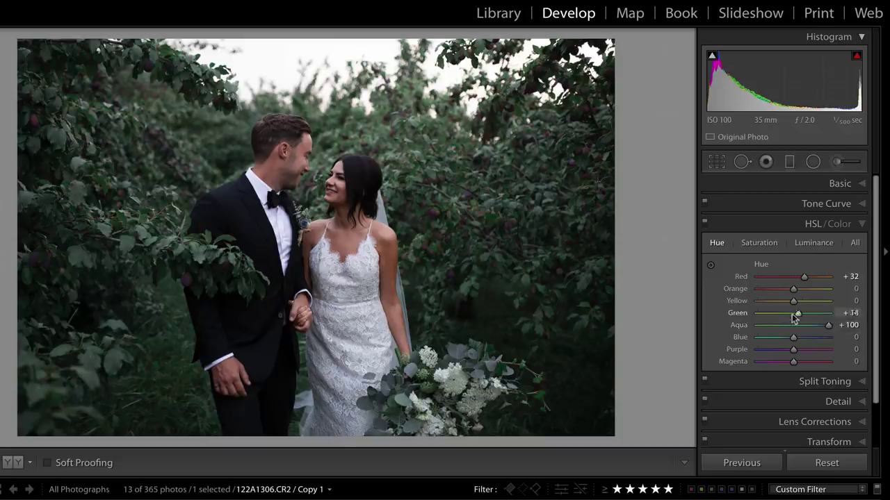
pyautogui.moveTo(798, 318); pyautogui.dragTo(691, 318)
pyautogui.moveTo(778, 331); pyautogui.dragTo(736, 331)
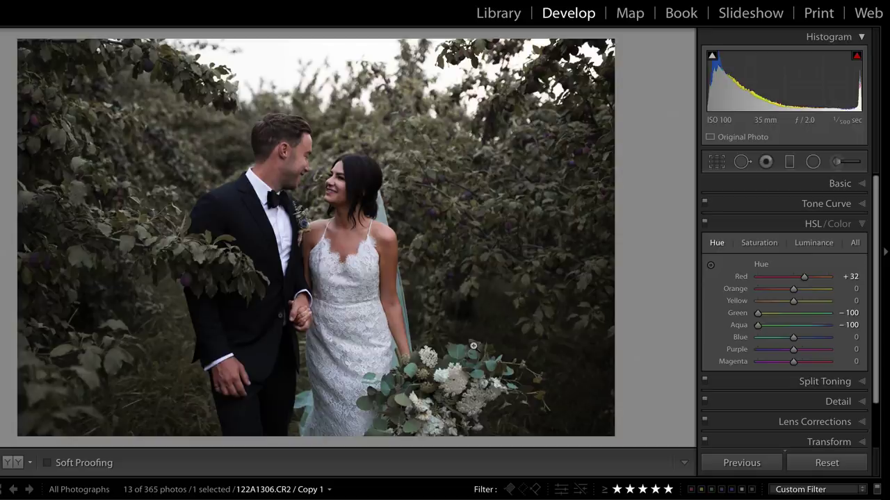
pyautogui.moveTo(757, 313)
pyautogui.mouseDown()
pyautogui.moveTo(818, 317)
pyautogui.moveTo(617, 319)
pyautogui.mouseUp()
# Compare via Reset and undo, then set green hue +19 and aqua hue +40
pyautogui.click(833, 470)
pyautogui.hotkey('ctrl', 'z')
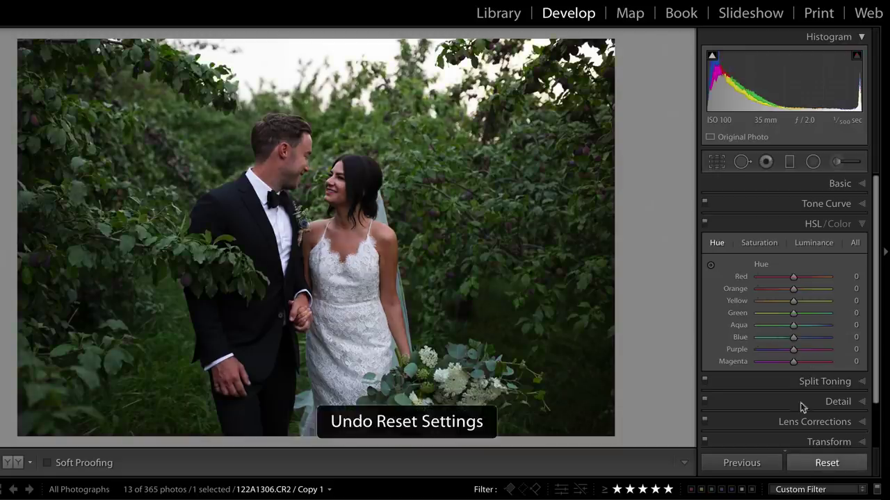
pyautogui.click(805, 313)
pyautogui.moveTo(806, 325)
pyautogui.mouseDown()
pyautogui.moveTo(800, 313)
pyautogui.moveTo(759, 312)
pyautogui.mouseUp()
pyautogui.click(763, 244)
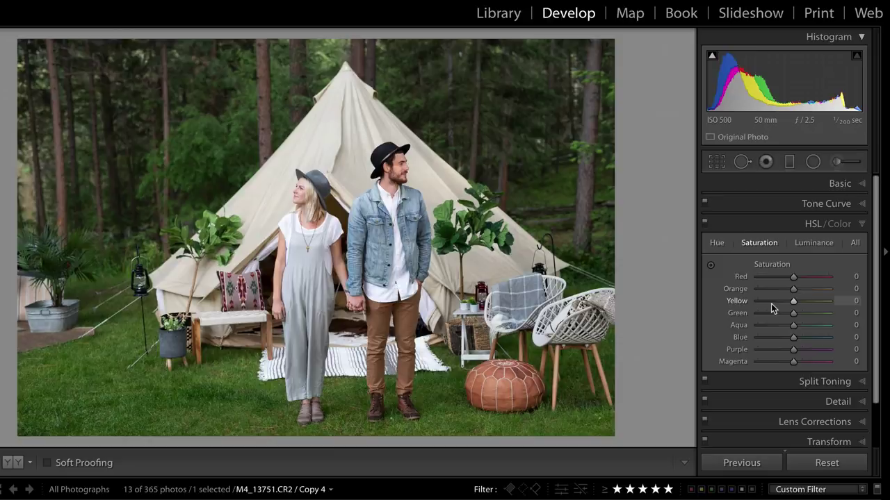
# Set saturation yellow −100, green −100, blue +49 and orange +13 on the tent photo
pyautogui.click(767, 302)
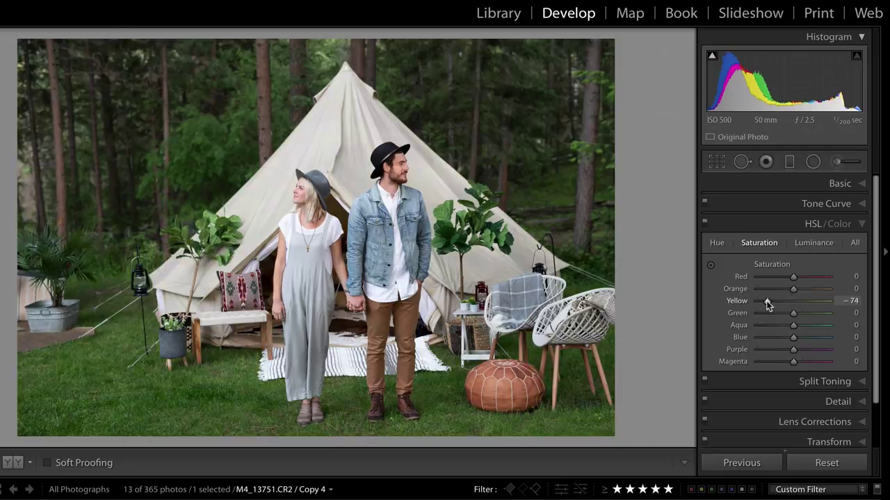
pyautogui.moveTo(767, 304); pyautogui.dragTo(716, 302)
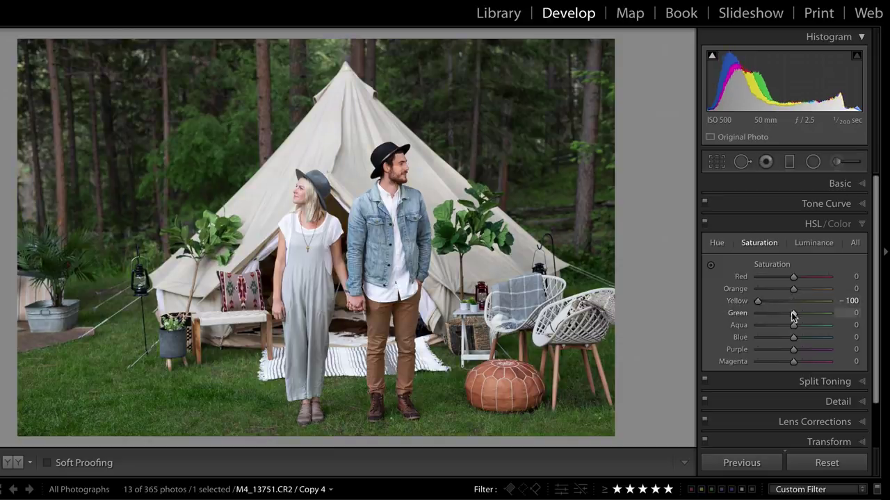
pyautogui.moveTo(793, 316); pyautogui.dragTo(695, 314)
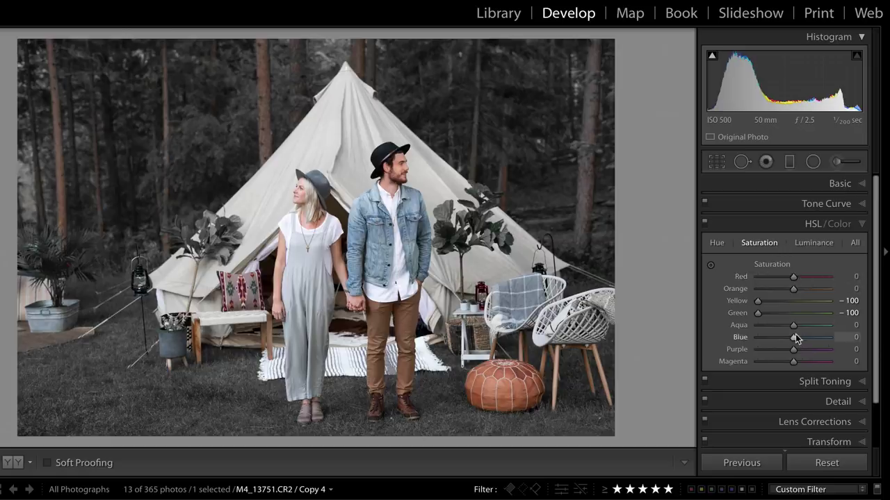
pyautogui.moveTo(794, 336); pyautogui.dragTo(810, 337)
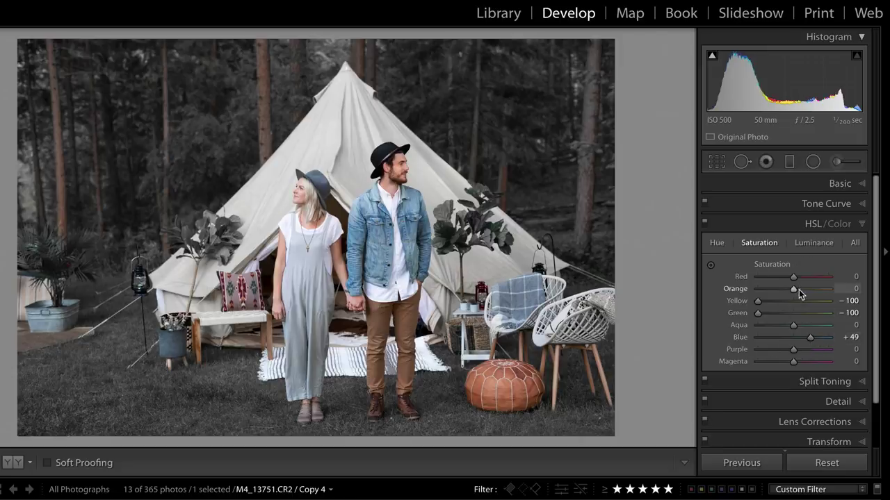
pyautogui.moveTo(799, 289); pyautogui.dragTo(797, 292)
# Set the tent couple photo's hues to yellow −100, green −26, aqua −19 and blue −9
pyautogui.click(712, 245)
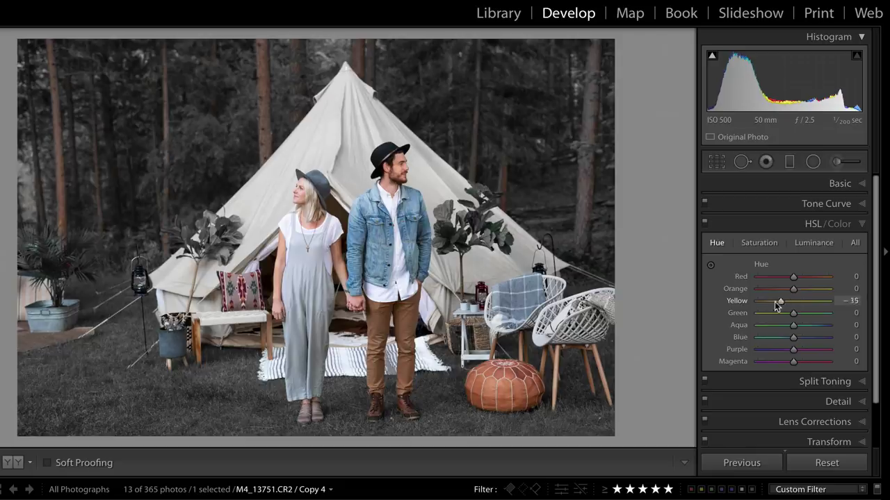
pyautogui.moveTo(794, 306)
pyautogui.mouseDown()
pyautogui.moveTo(737, 302)
pyautogui.moveTo(828, 301)
pyautogui.mouseUp()
pyautogui.hotkey('ctrl', 'z')
pyautogui.moveTo(757, 301)
pyautogui.mouseDown()
pyautogui.moveTo(828, 301)
pyautogui.moveTo(730, 301)
pyautogui.mouseUp()
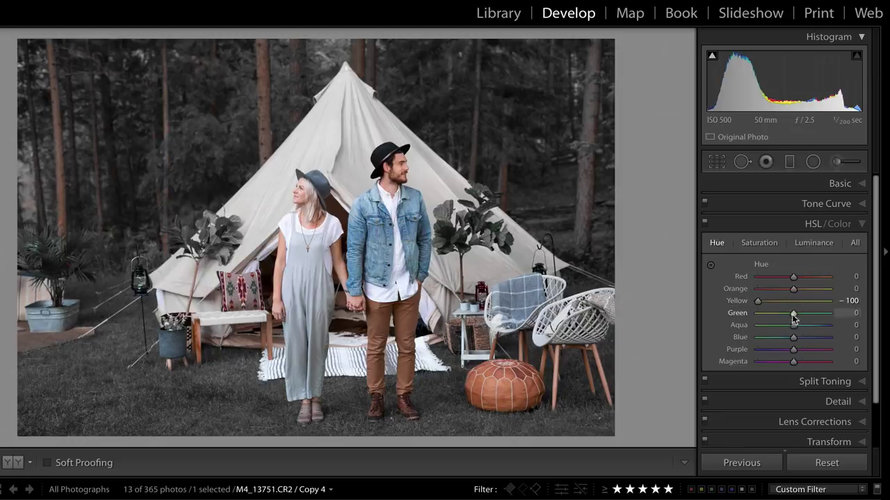
pyautogui.moveTo(793, 317); pyautogui.dragTo(746, 314)
pyautogui.moveTo(758, 313); pyautogui.dragTo(783, 326)
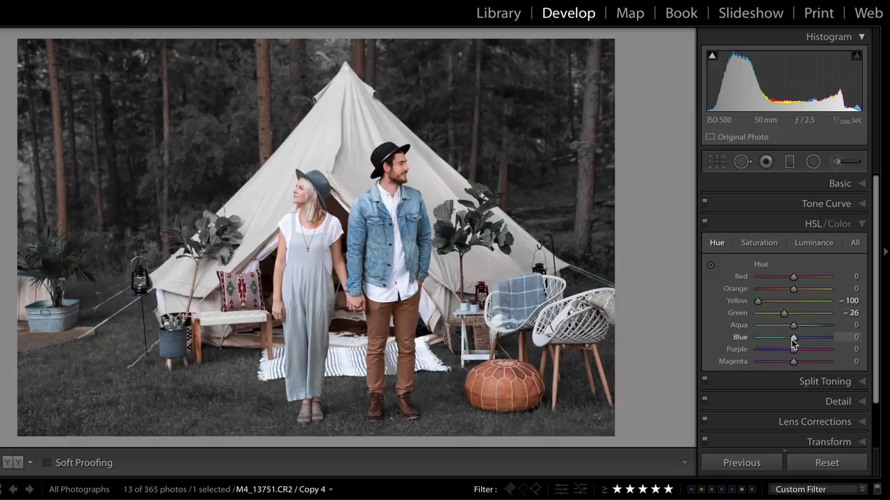
pyautogui.moveTo(793, 338); pyautogui.dragTo(782, 342)
pyautogui.moveTo(783, 345)
pyautogui.mouseDown()
pyautogui.moveTo(797, 346)
pyautogui.moveTo(787, 332)
pyautogui.mouseUp()
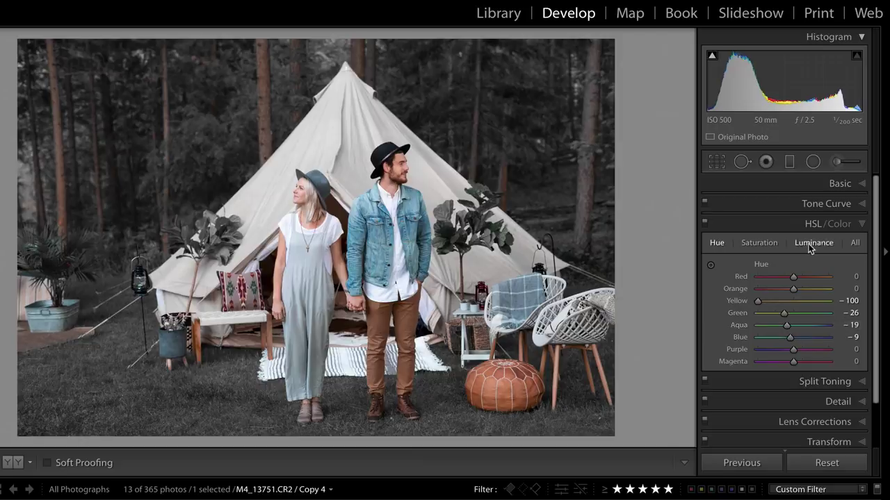
# Darken the tent photo's yellow and green luminance, then compare with the original via Reset and undo
pyautogui.click(810, 244)
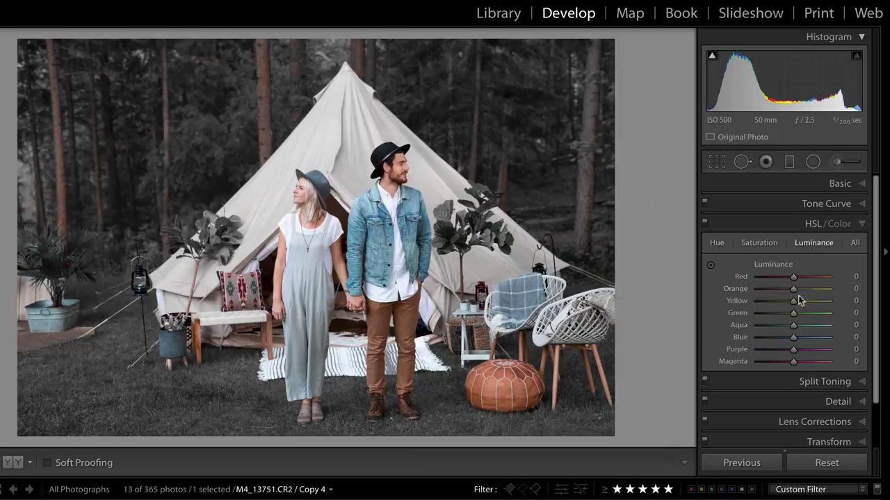
pyautogui.moveTo(783, 313)
pyautogui.mouseDown()
pyautogui.moveTo(773, 315)
pyautogui.moveTo(780, 302)
pyautogui.moveTo(784, 315)
pyautogui.mouseUp()
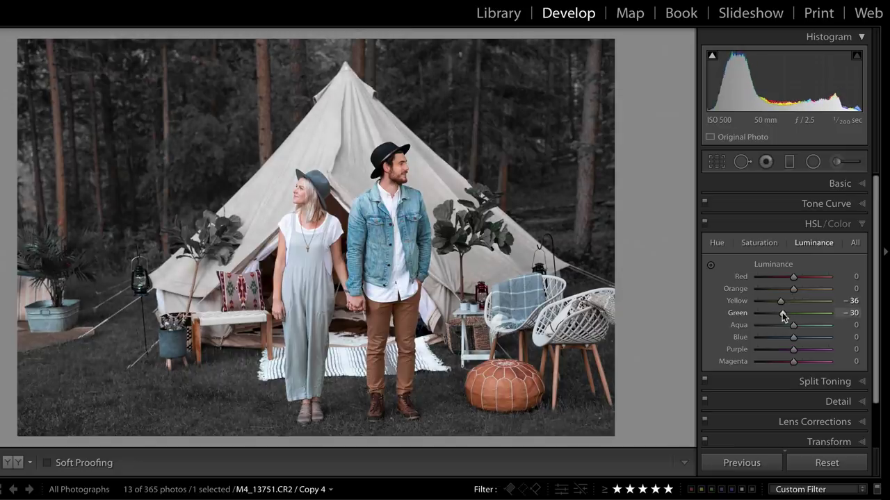
pyautogui.click(838, 463)
pyautogui.hotkey('ctrl', 'z')
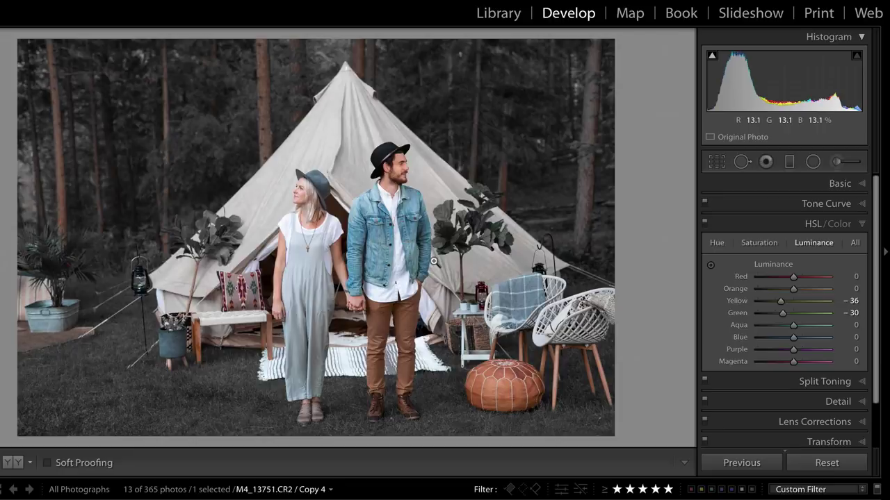
# Move to the desert arch photo and do a Reset/undo before-and-after comparison
pyautogui.scroll(-3, 830, 350)
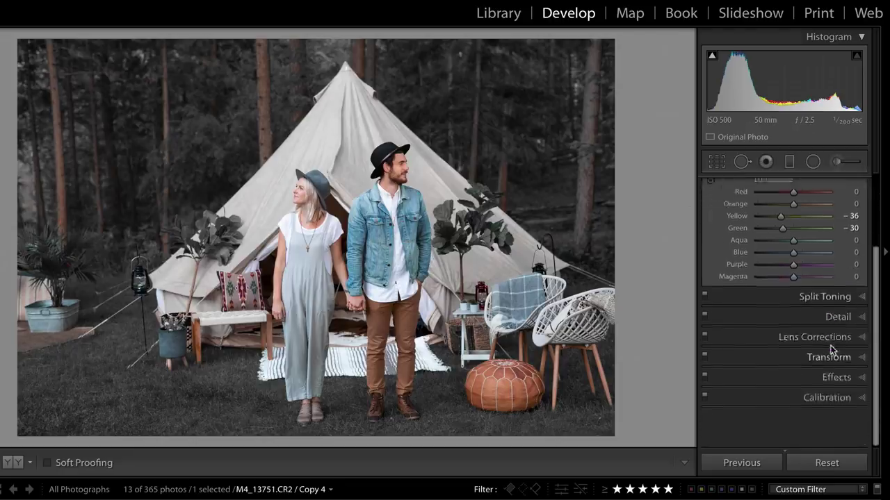
pyautogui.scroll(1, 830, 350)
pyautogui.scroll(2, 727, 371)
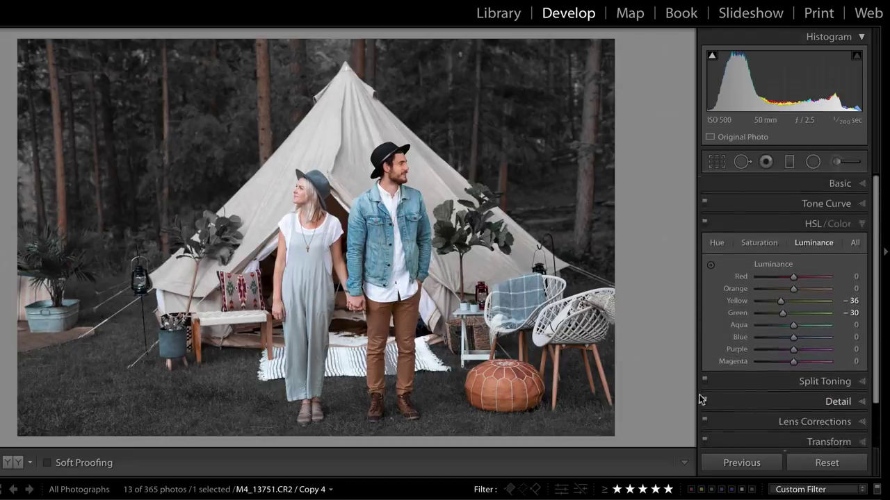
pyautogui.click(848, 469)
pyautogui.hotkey('ctrl', 'z')
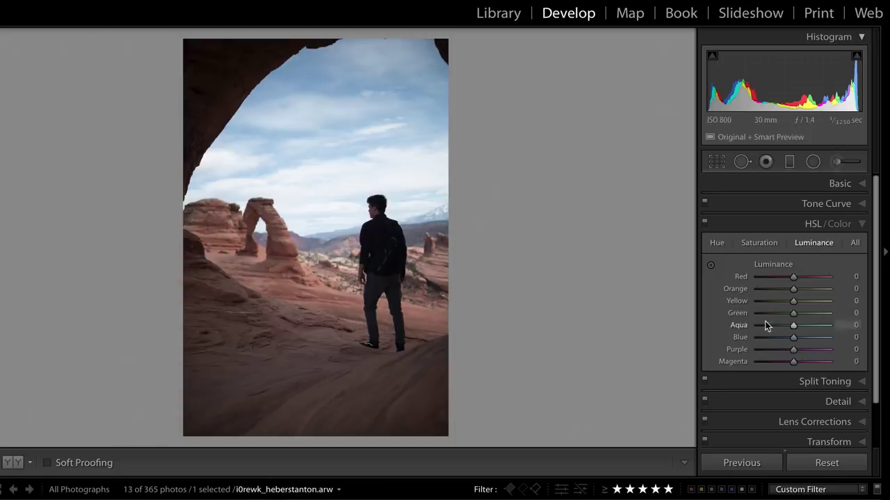
# Darken the arch photo's luminance: blue −52, aqua −42, purple −32, green −30
pyautogui.moveTo(793, 338); pyautogui.dragTo(775, 337)
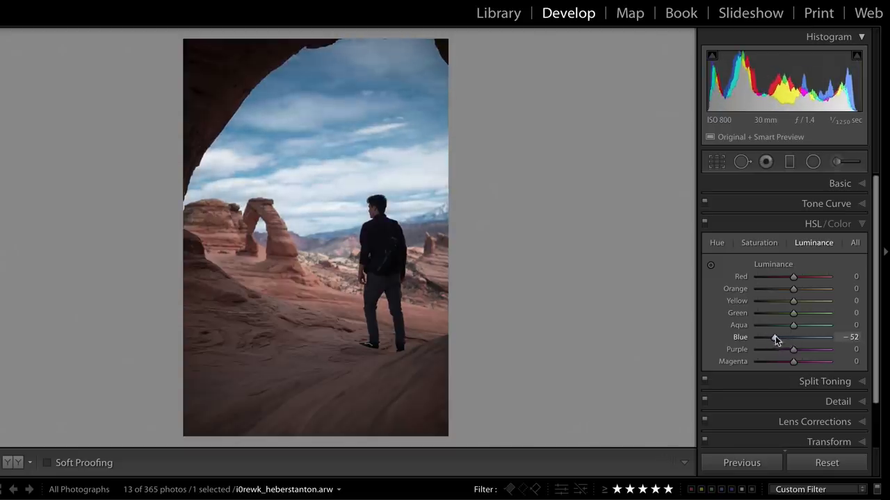
pyautogui.click(777, 325)
pyautogui.click(782, 351)
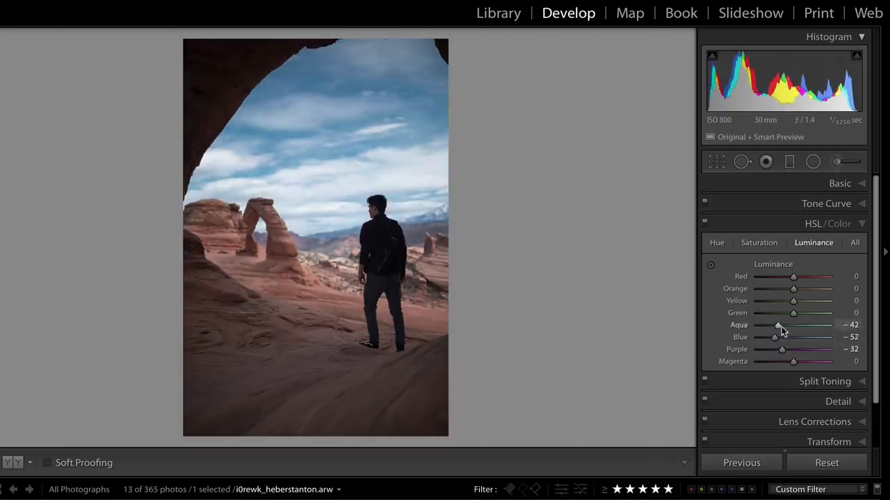
pyautogui.click(782, 314)
# Brighten the warm luminance to red +30, orange +56 and yellow +69
pyautogui.click(809, 289)
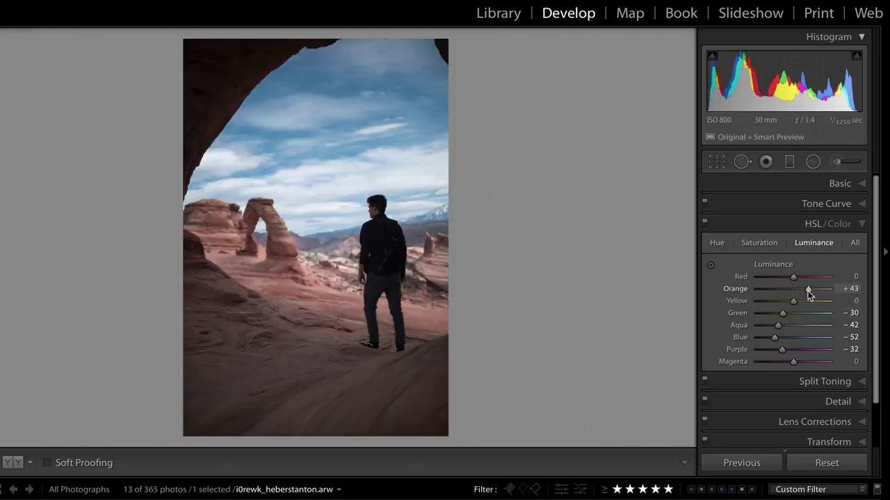
pyautogui.click(807, 301)
pyautogui.moveTo(800, 277)
pyautogui.mouseDown()
pyautogui.moveTo(820, 278)
pyautogui.moveTo(817, 290)
pyautogui.mouseUp()
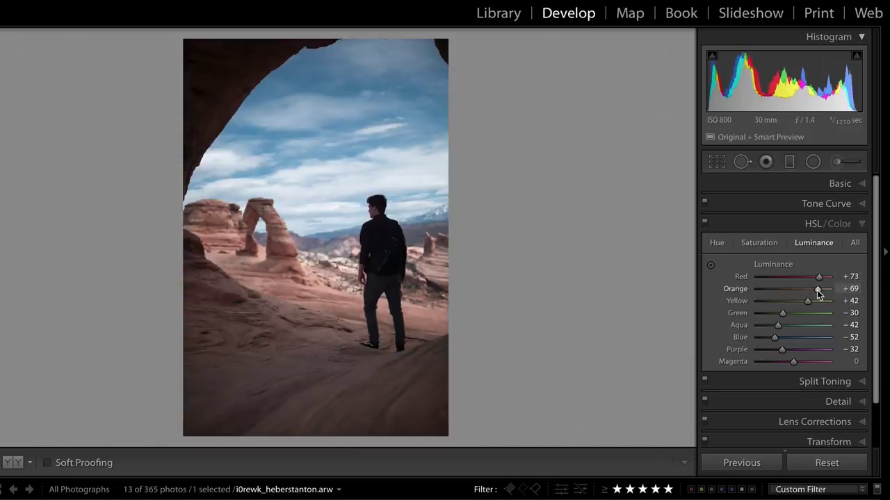
pyautogui.click(817, 301)
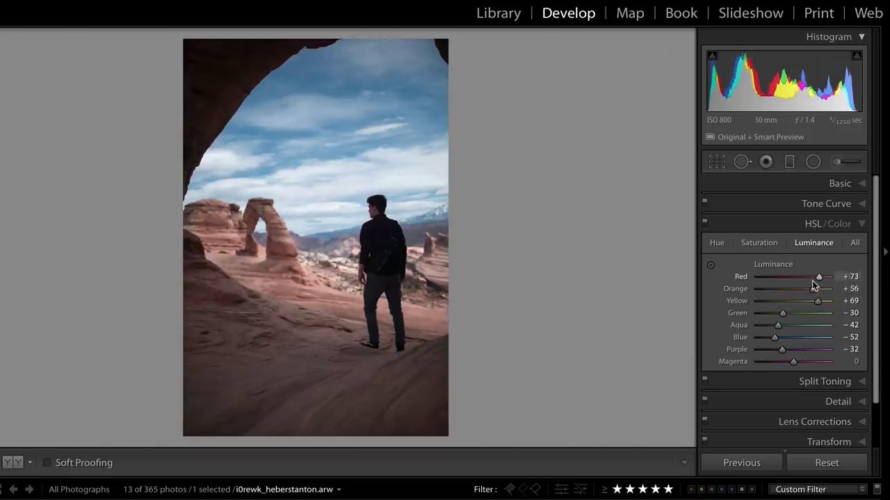
pyautogui.click(809, 281)
pyautogui.click(803, 281)
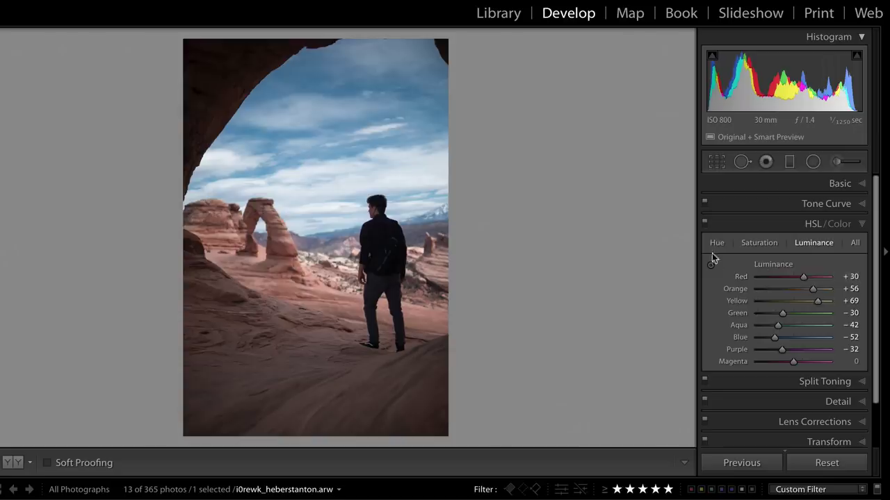
# Shift the arch photo's blue hue to −43 so the sky turns teal
pyautogui.click(716, 244)
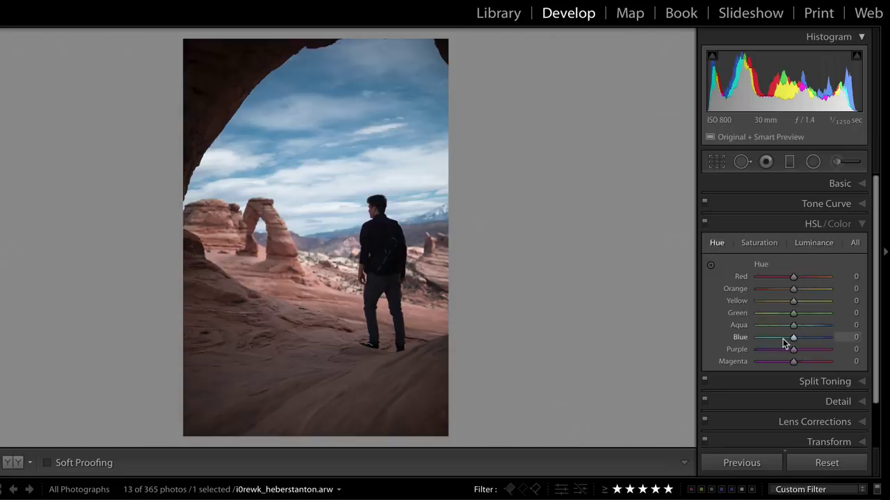
pyautogui.moveTo(775, 339); pyautogui.dragTo(759, 338)
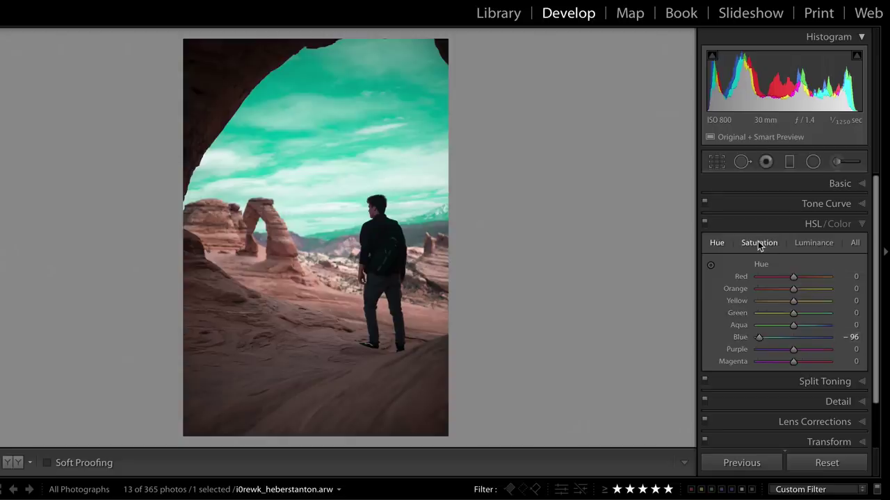
pyautogui.click(778, 338)
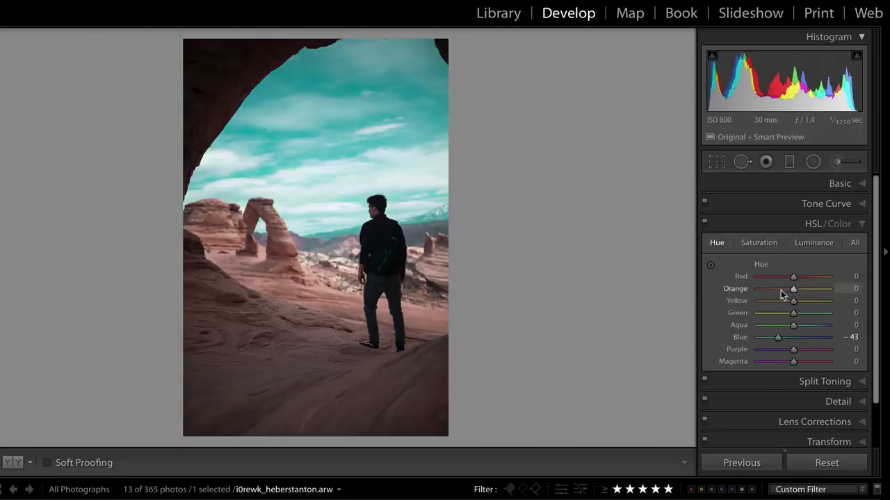
# Set saturation to red +31, orange +43, yellow +23, blue +29, then reset to view the original
pyautogui.click(765, 245)
pyautogui.moveTo(810, 292); pyautogui.dragTo(808, 289)
pyautogui.click(804, 278)
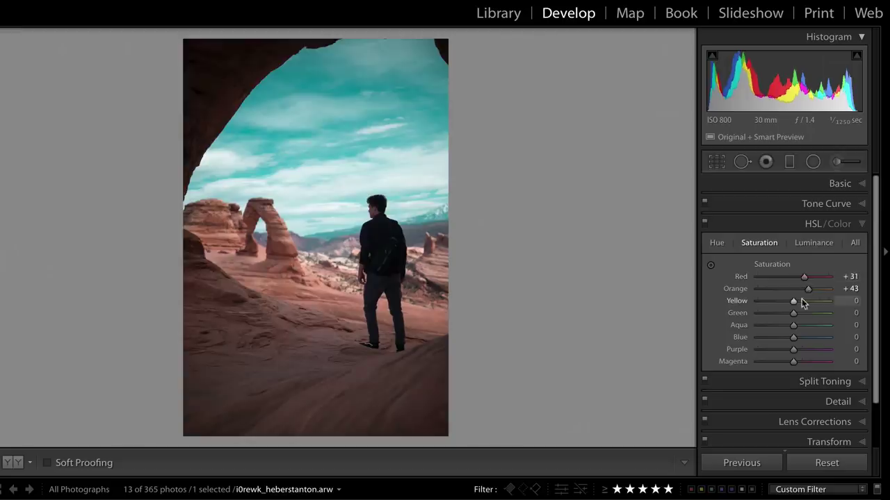
pyautogui.click(716, 243)
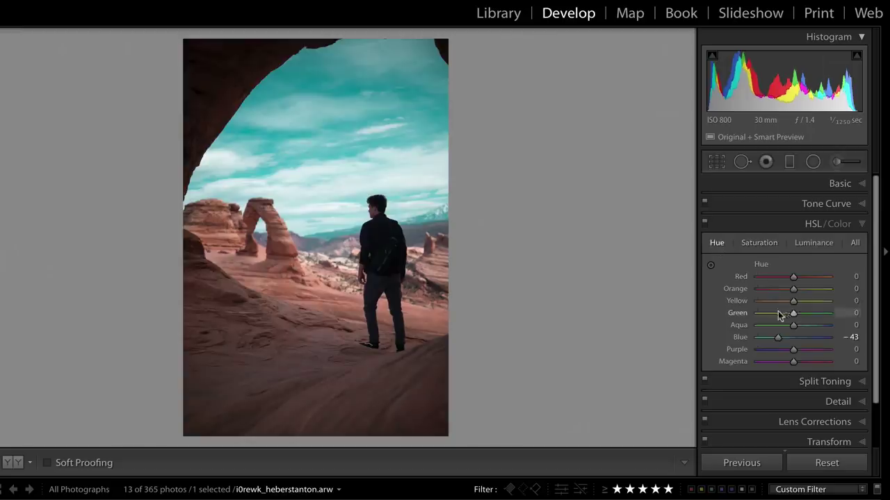
pyautogui.moveTo(793, 337); pyautogui.dragTo(782, 342)
pyautogui.click(759, 242)
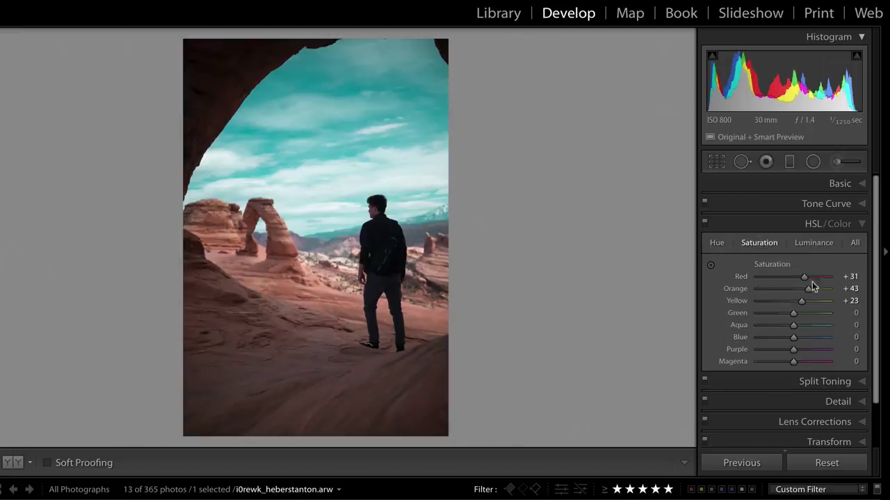
pyautogui.moveTo(802, 337); pyautogui.dragTo(803, 338)
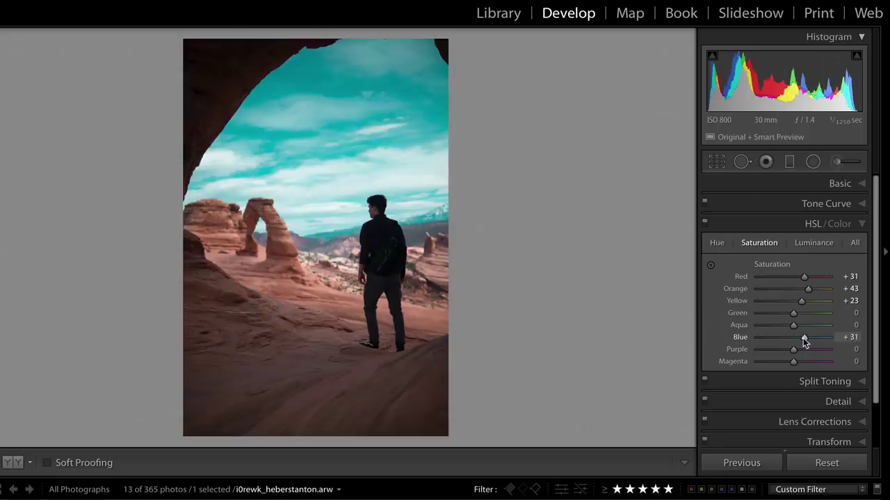
pyautogui.click(808, 244)
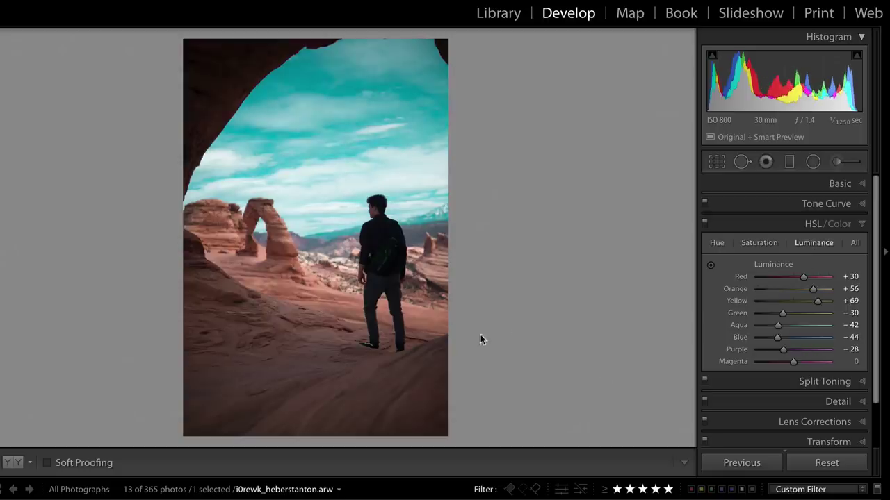
pyautogui.click(814, 459)
# Restore the arch photo's grade and compare its saturation edits against the original
pyautogui.hotkey('ctrl', 'z')
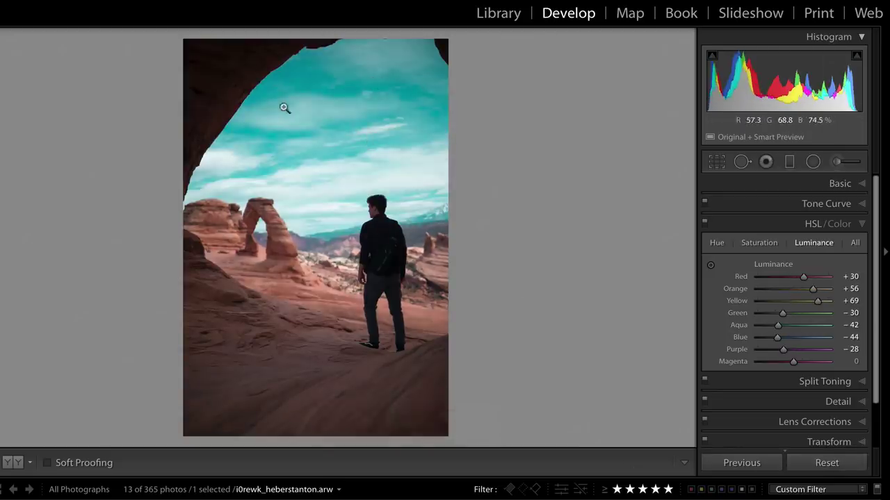
pyautogui.click(761, 243)
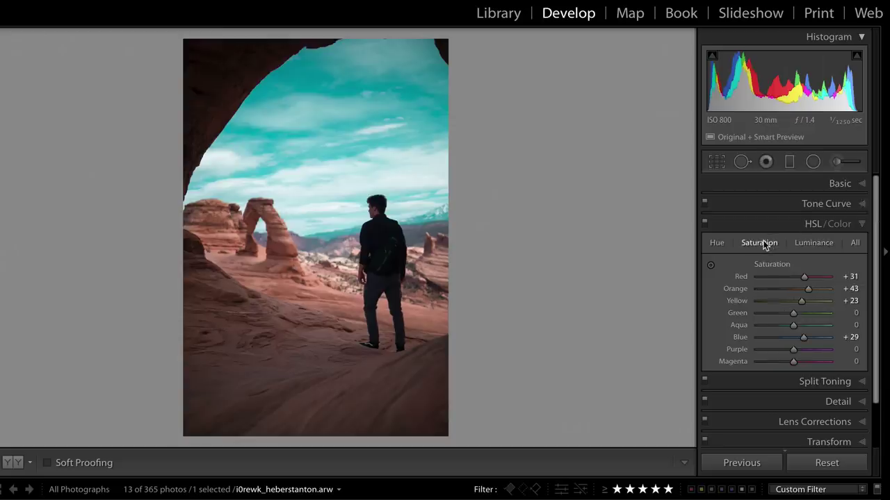
pyautogui.click(827, 463)
pyautogui.hotkey('ctrl', 'z')
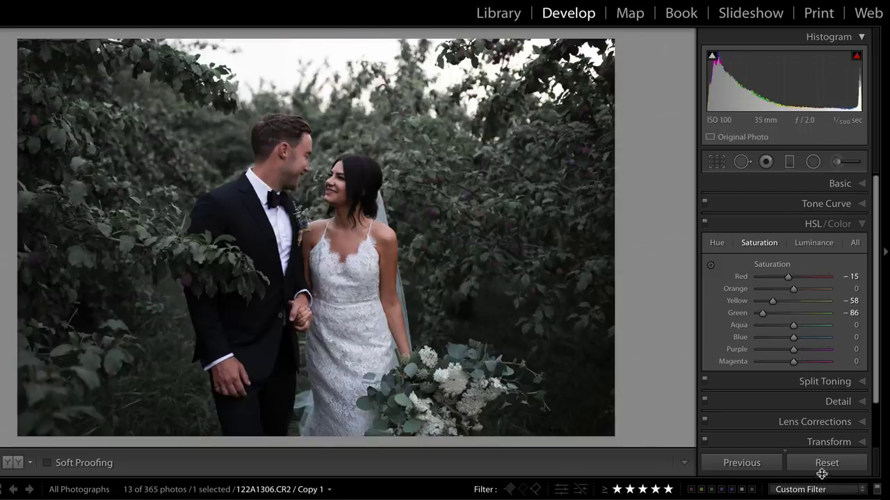
# Compare the orchard, tent and desert couple photos with their originals, restoring each grade
pyautogui.click(836, 464)
pyautogui.hotkey('ctrl', 'z')
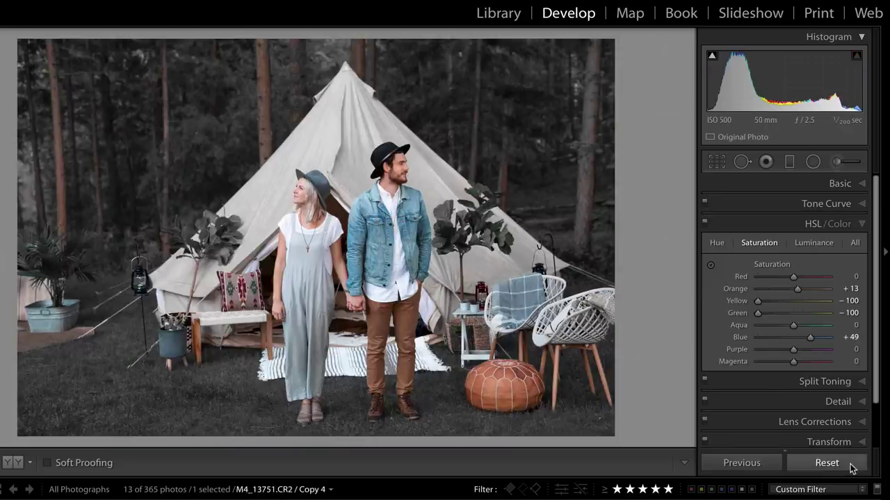
pyautogui.click(851, 467)
pyautogui.hotkey('ctrl', 'z')
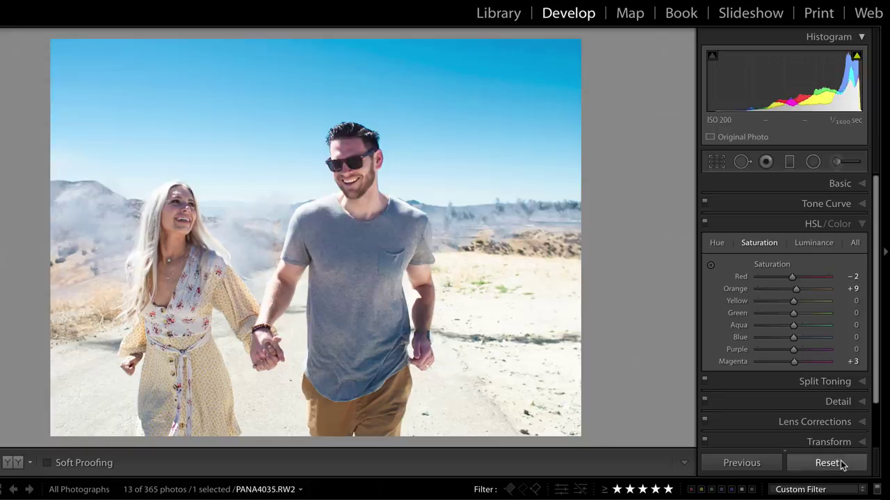
pyautogui.click(841, 465)
pyautogui.hotkey('ctrl', 'z')
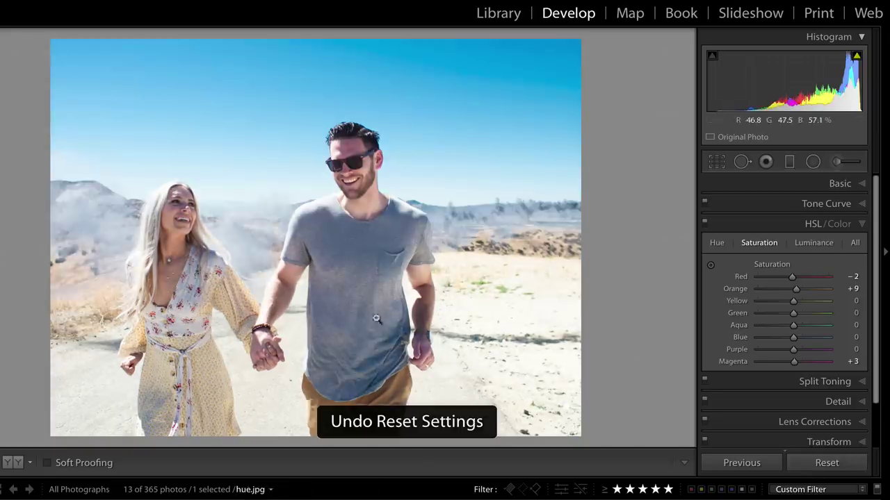